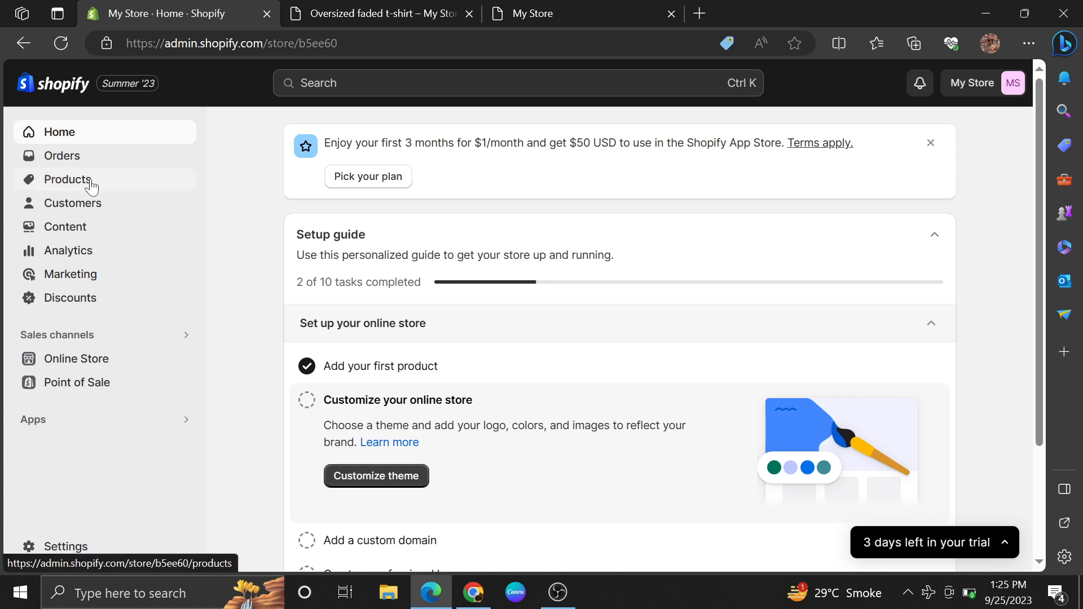
Review the color and size options on the Oversized faded t-shirt product preview.
left_click(378, 12)
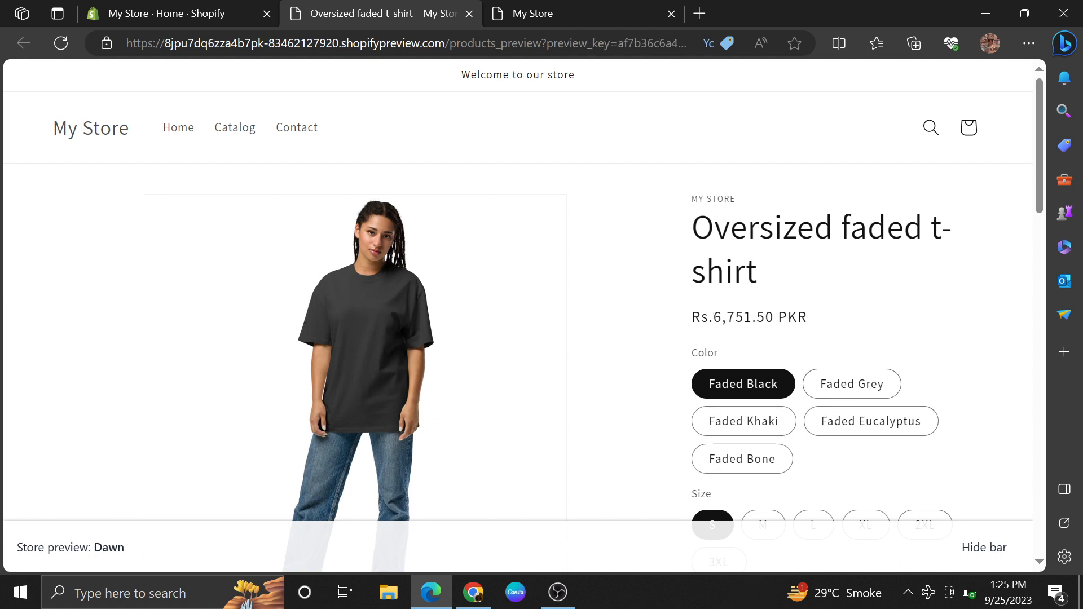
scroll(824, 367, "down", 1)
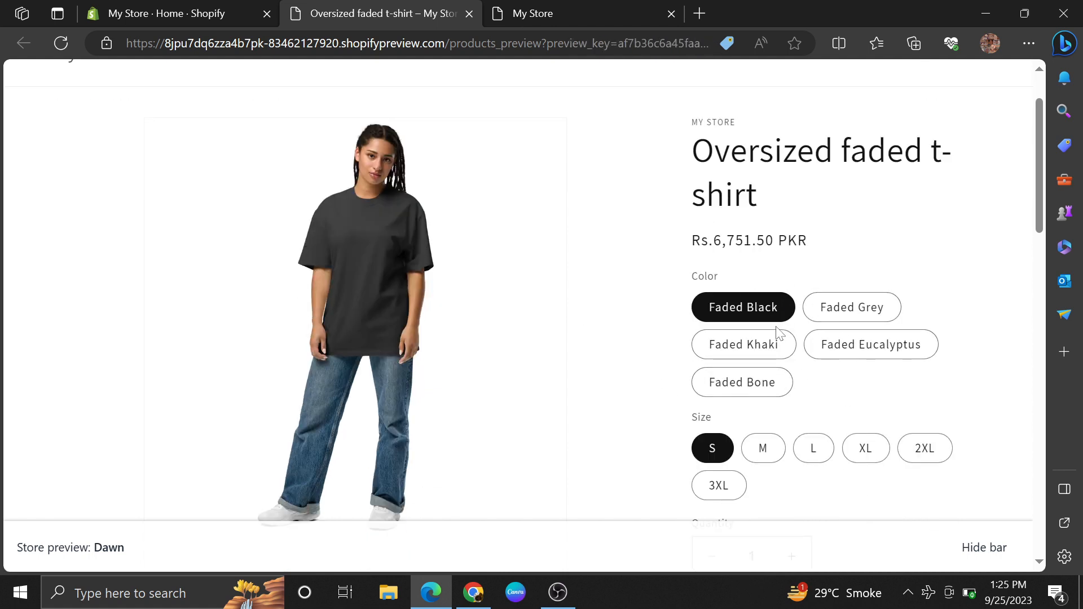
left_click(817, 316)
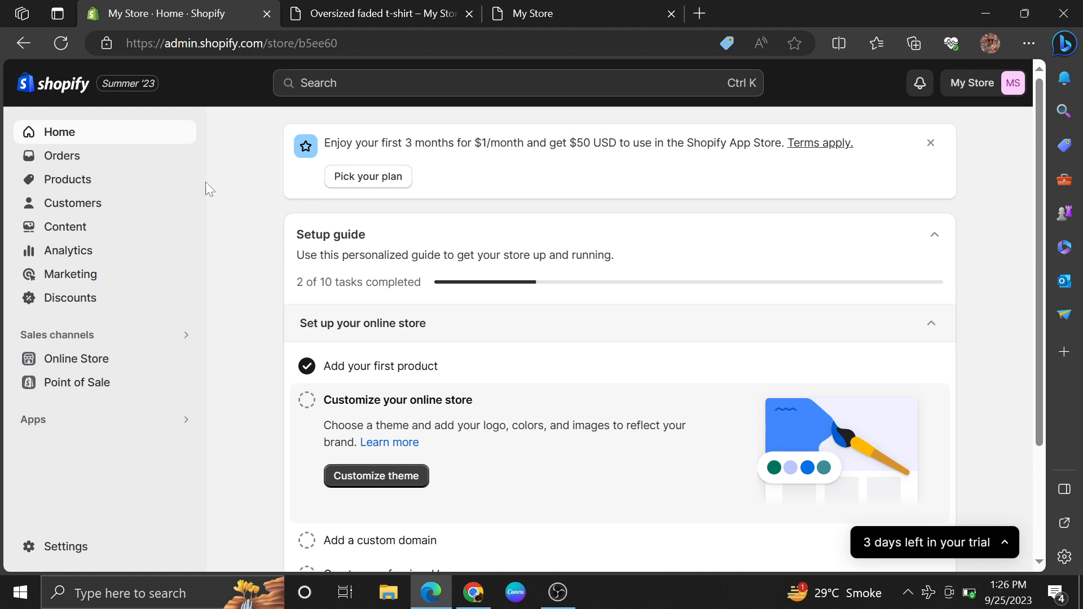
Open the Shopify App Store from the store's apps and sales channels settings.
left_click(72, 547)
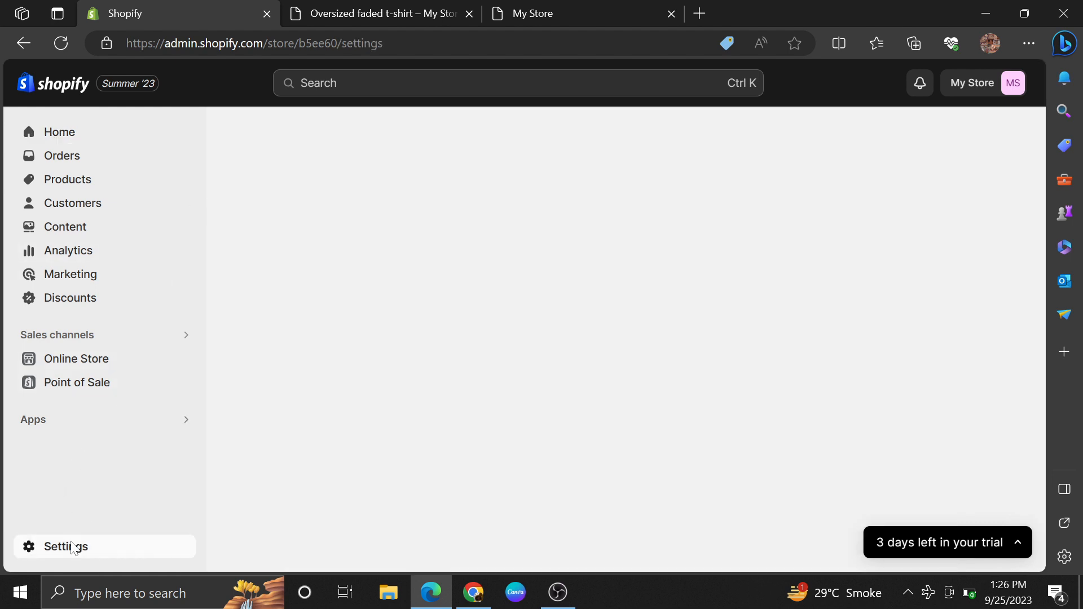
scroll(114, 271, "down", 5)
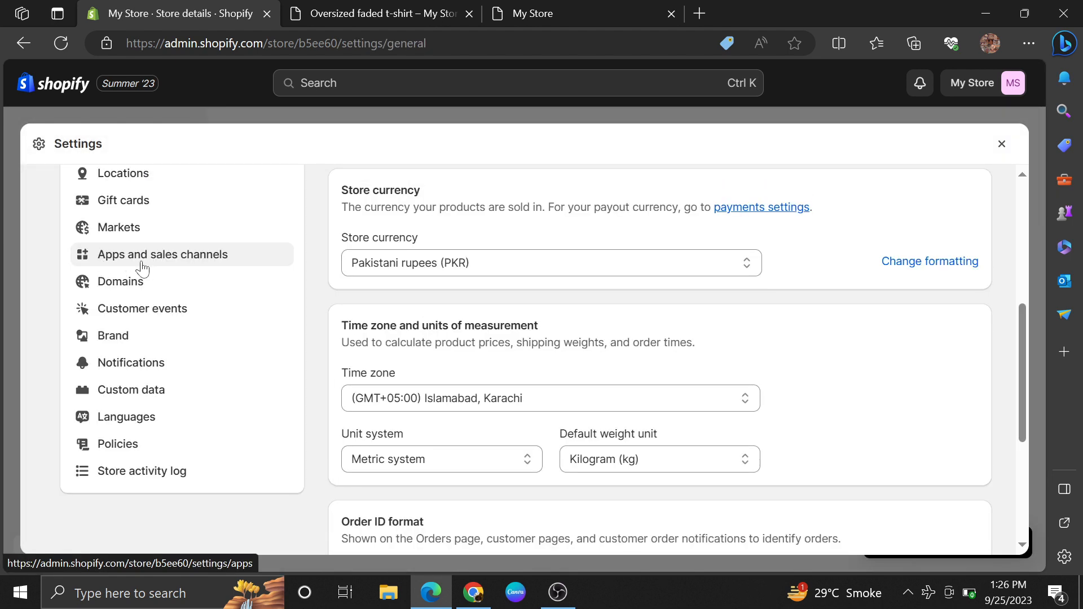
left_click(212, 265)
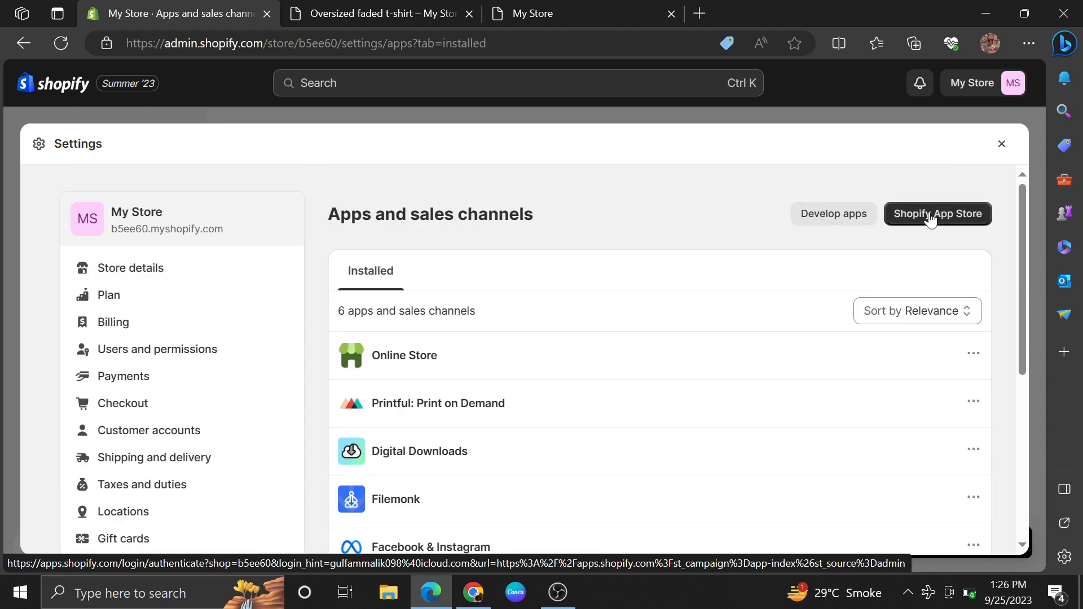
left_click(923, 219)
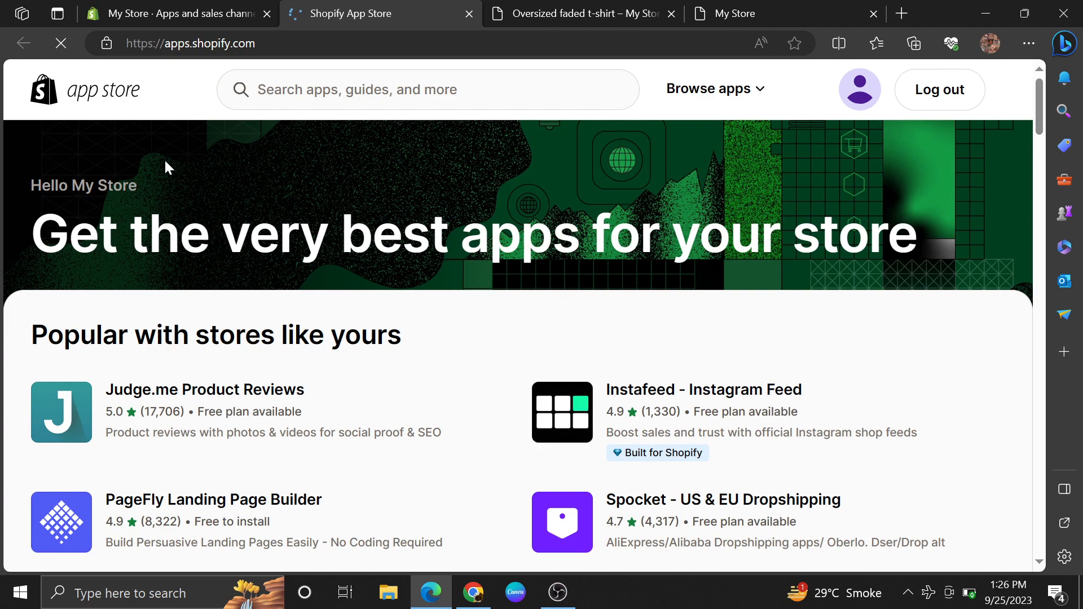
Search the app store for "global color swatch".
left_click(289, 91)
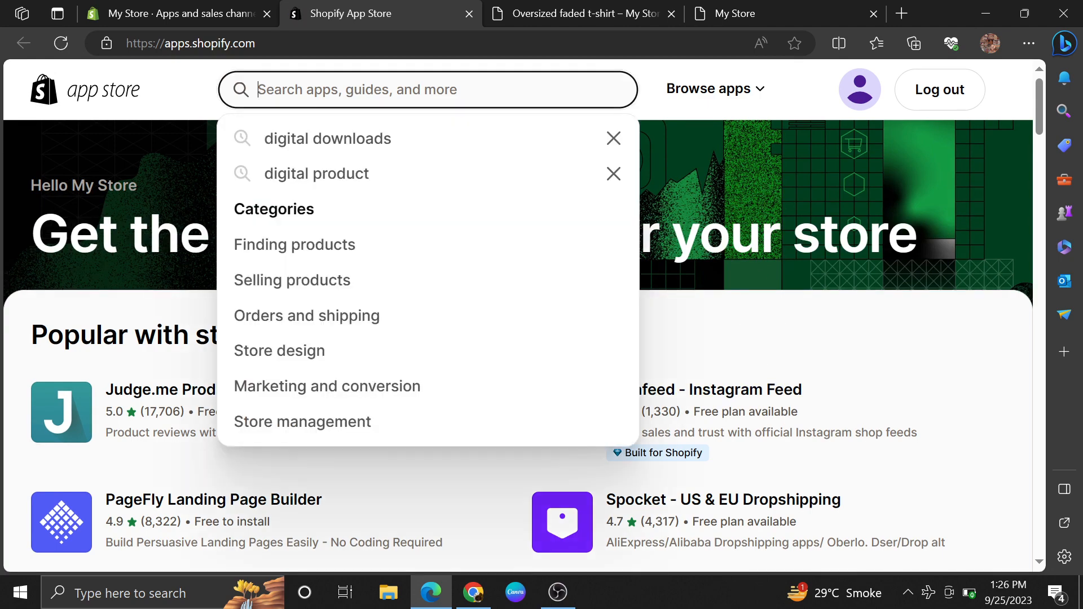
type("g")
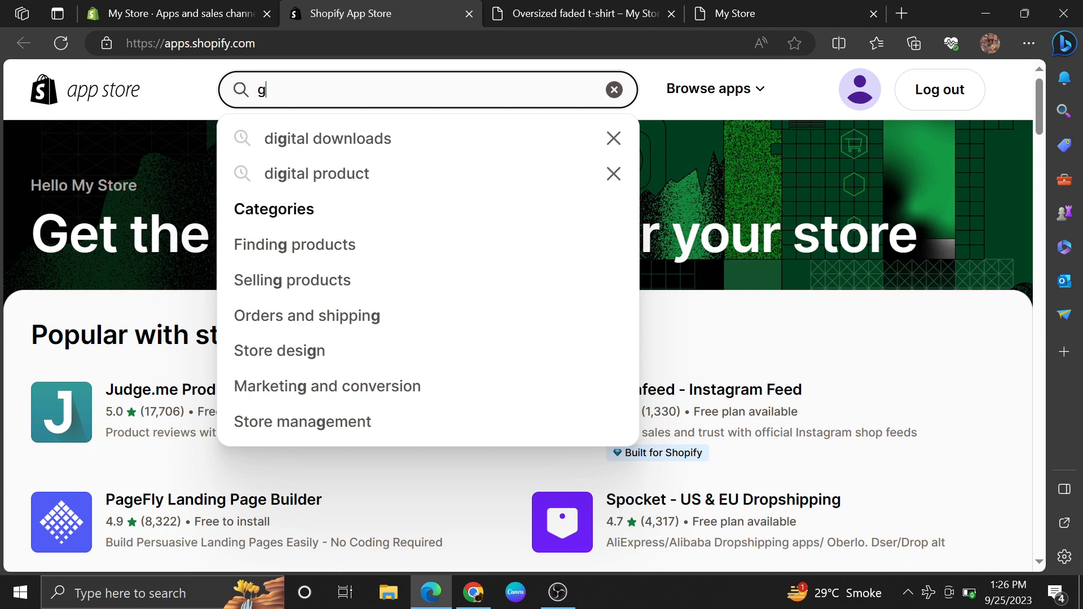
type("lob")
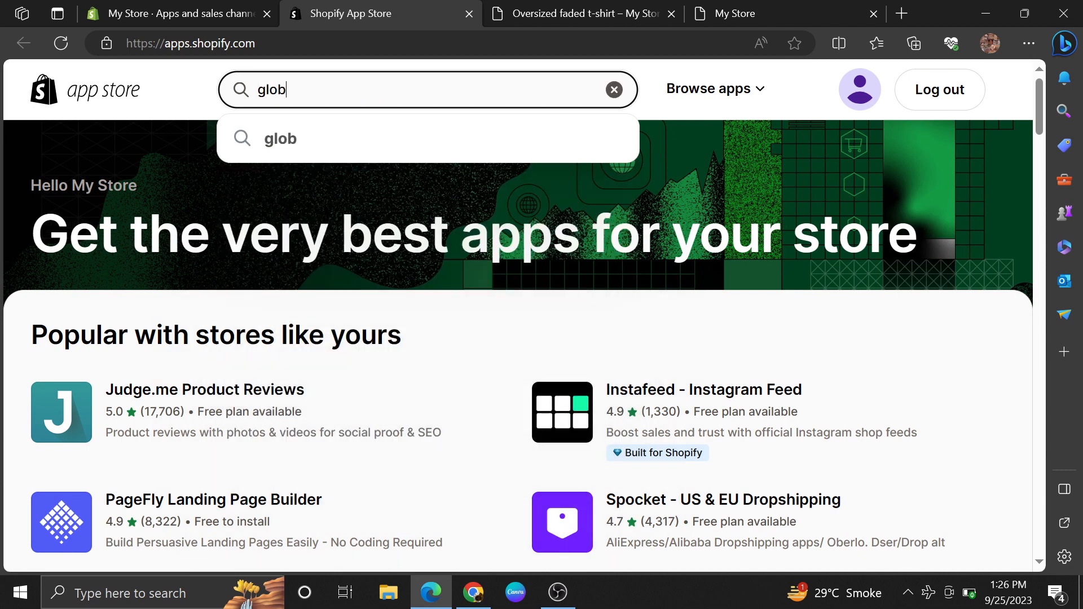
type("al ")
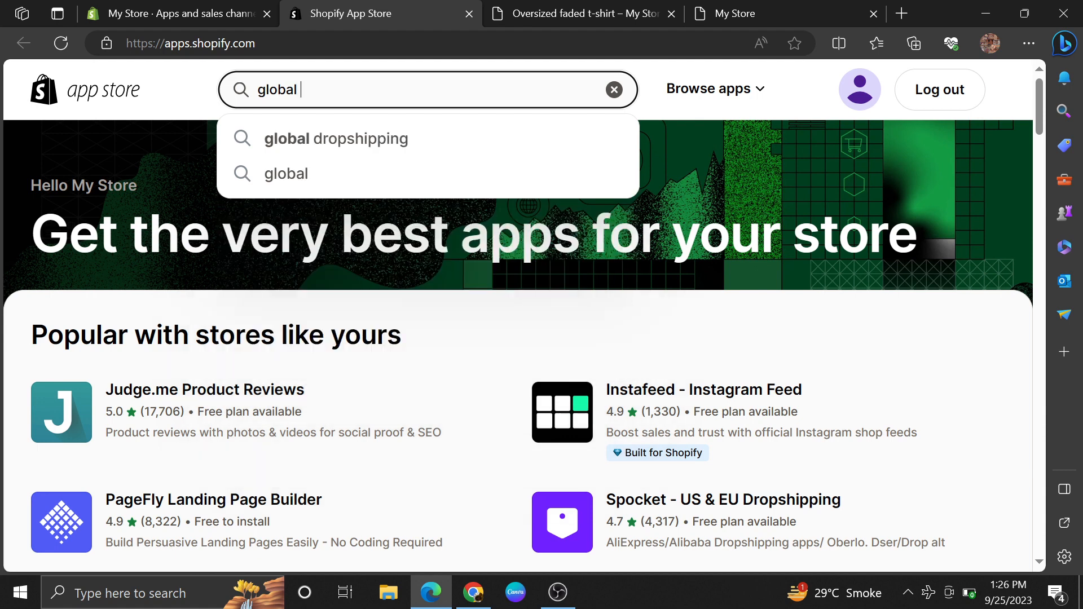
type("color")
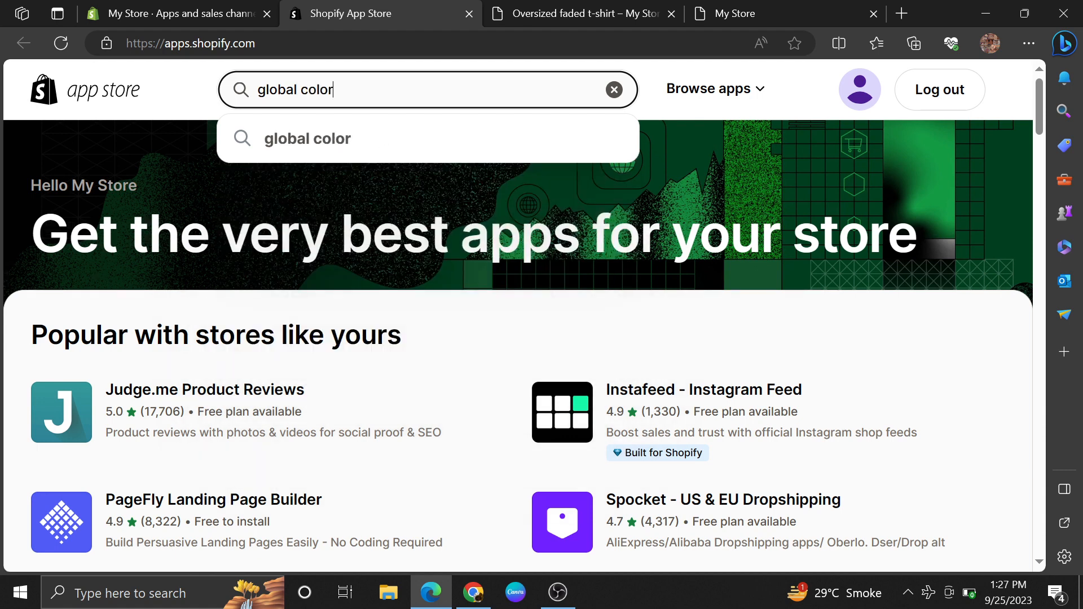
type(" swatch")
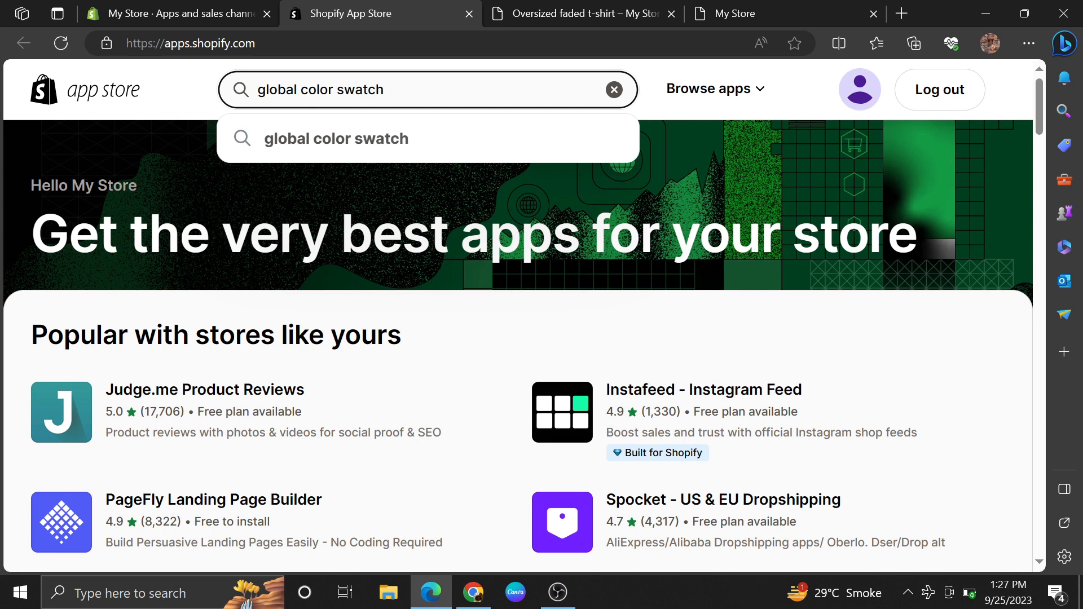
key("ctrl+a")
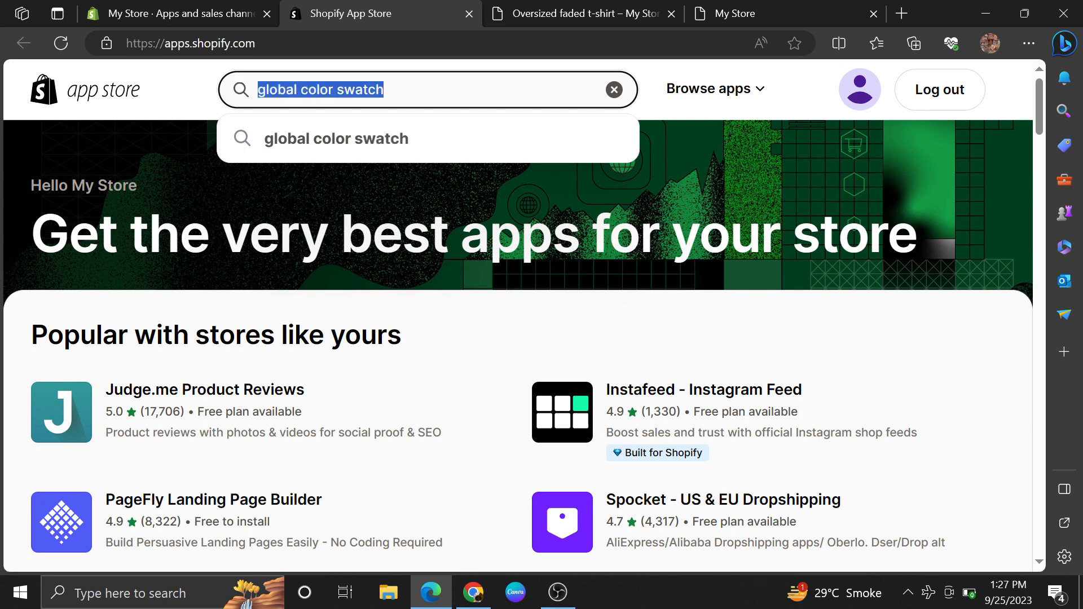
key("Return")
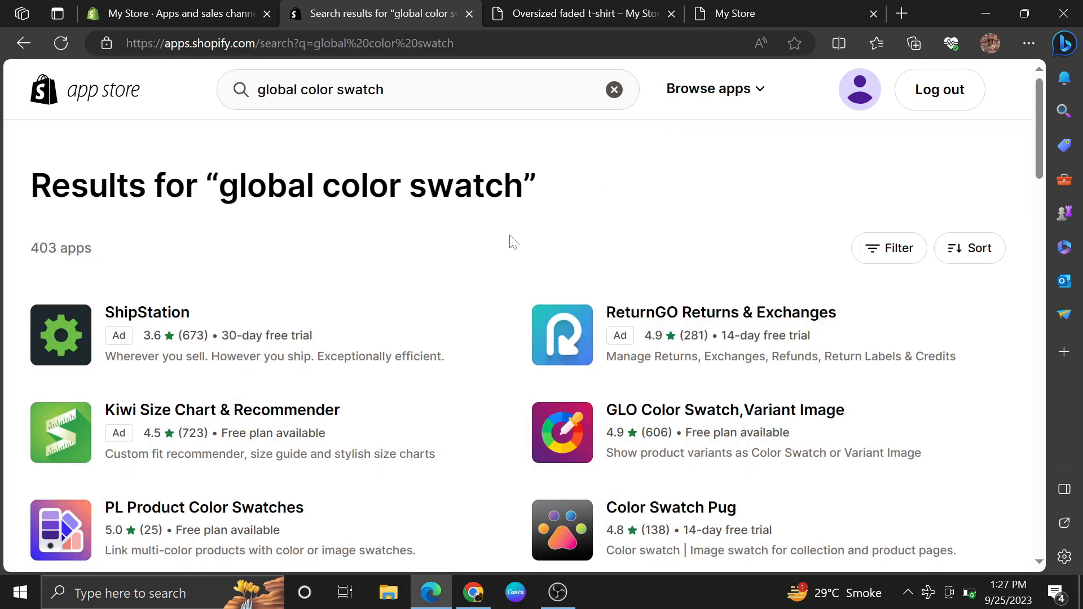
Look through the search results and open the GLO Color Swatch,Variant Image app listing.
scroll(513, 241, "down", 3)
scroll(513, 241, "down", 3)
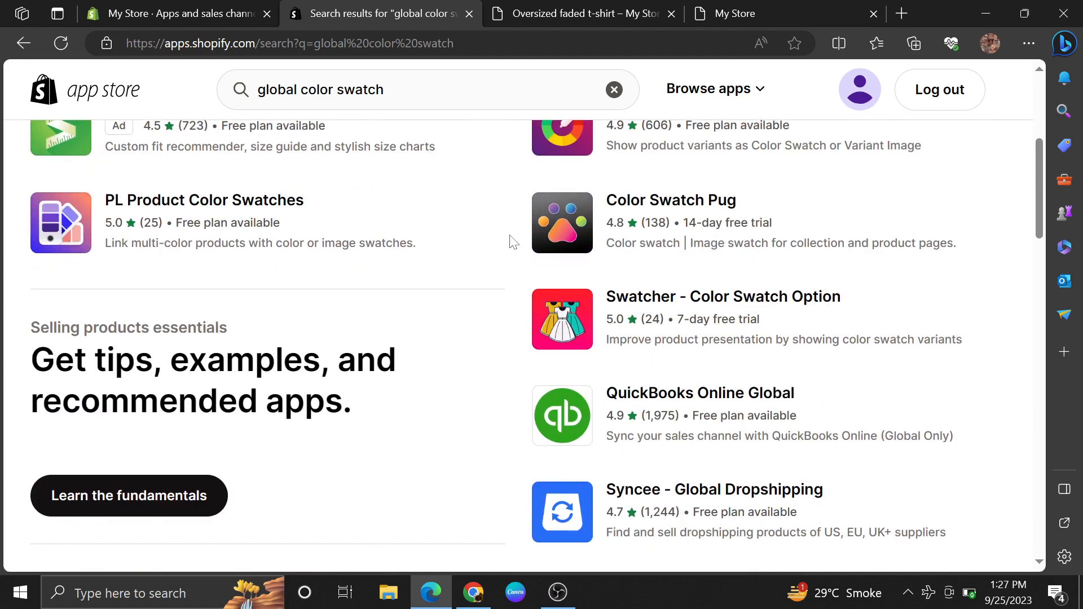
scroll(513, 242, "up", 2)
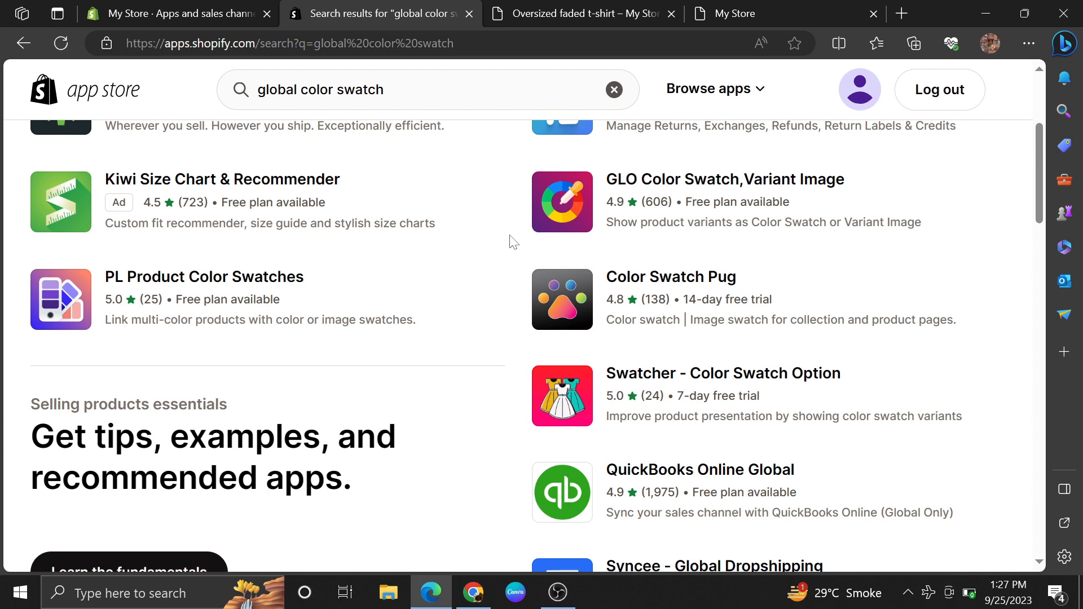
scroll(512, 241, "up", 2)
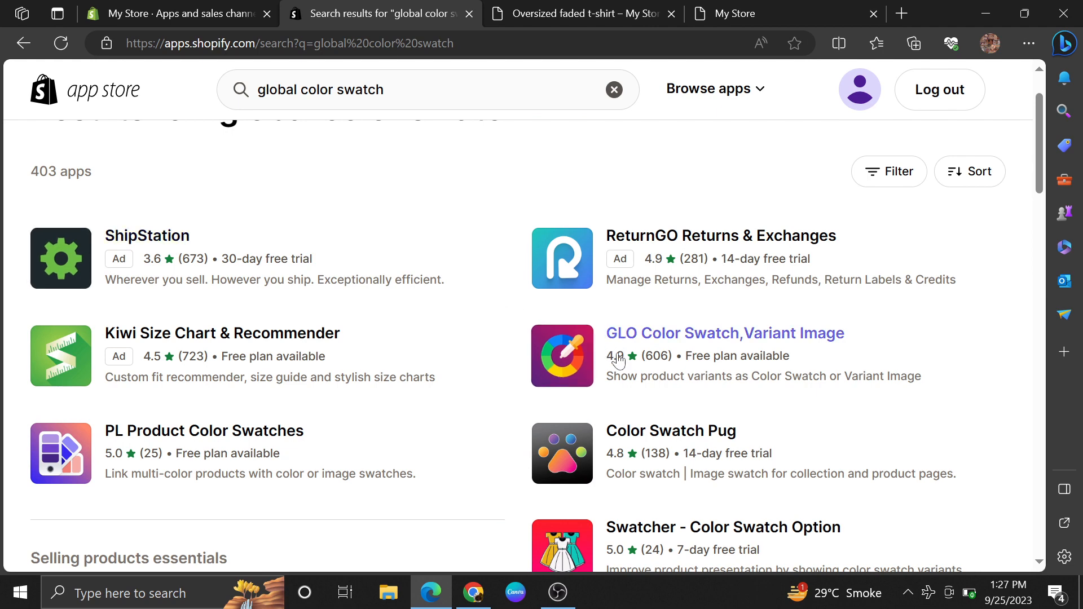
left_click(653, 343)
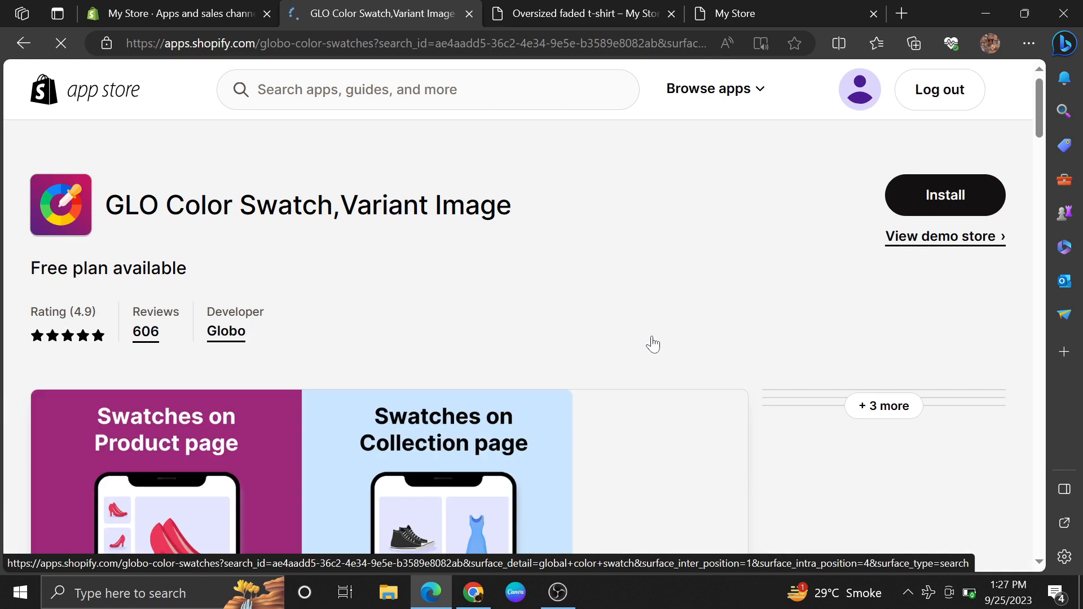
Look over the GLO Color Swatch,Variant Image listing and install the app on the store.
left_click_drag(511, 207, 109, 208)
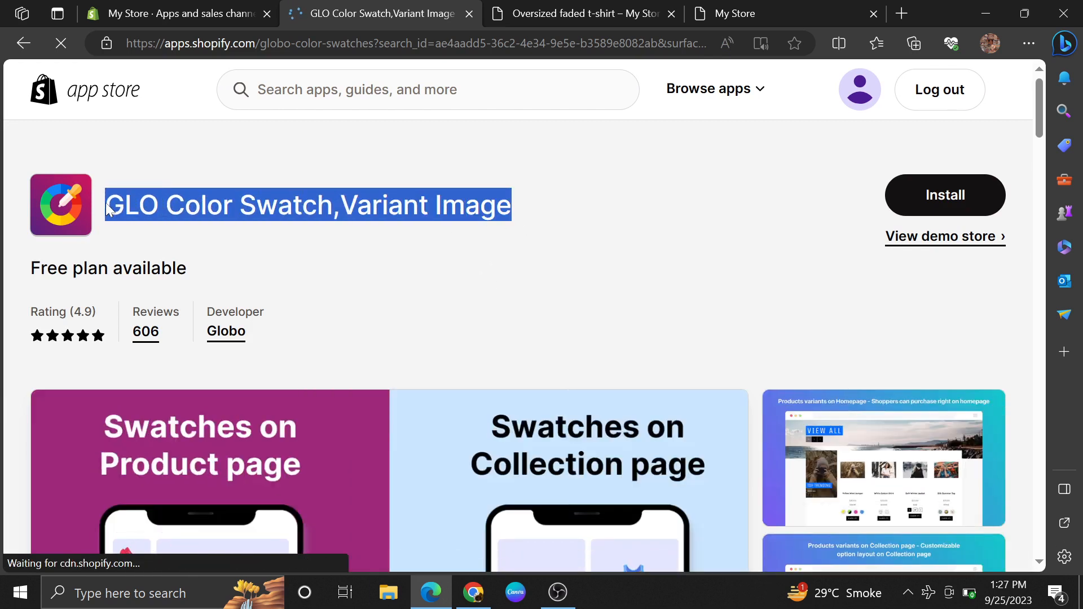
left_click(517, 307)
scroll(518, 310, "down", 4)
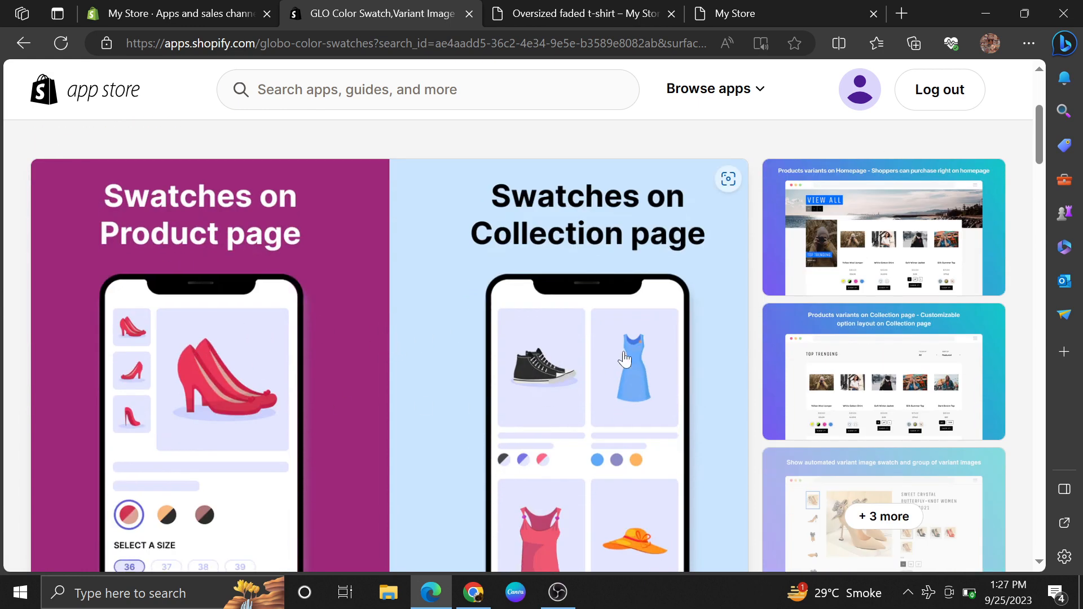
scroll(743, 427, "up", 4)
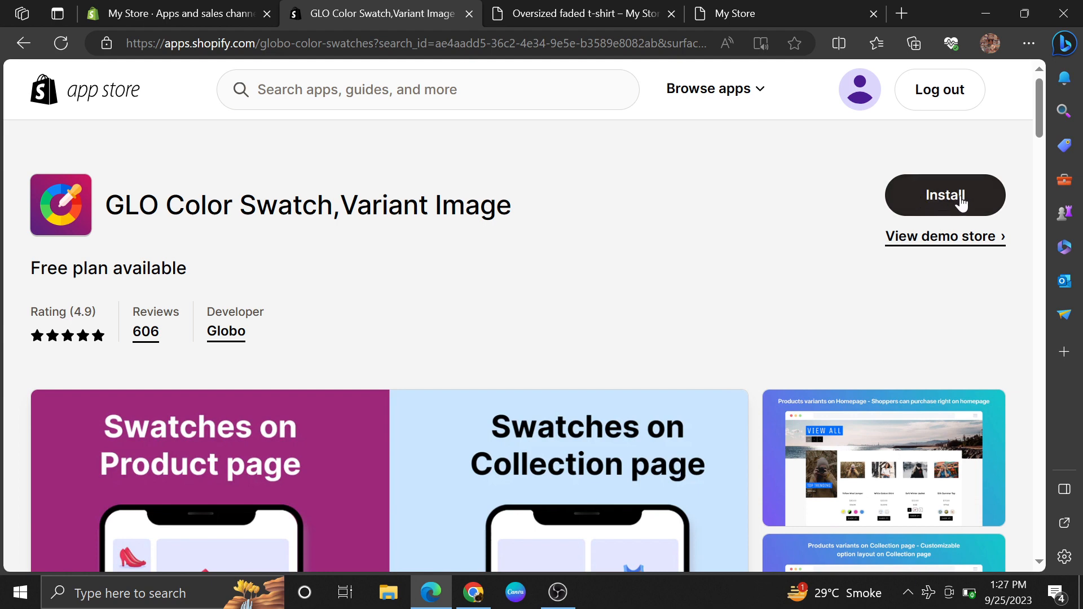
left_click(961, 202)
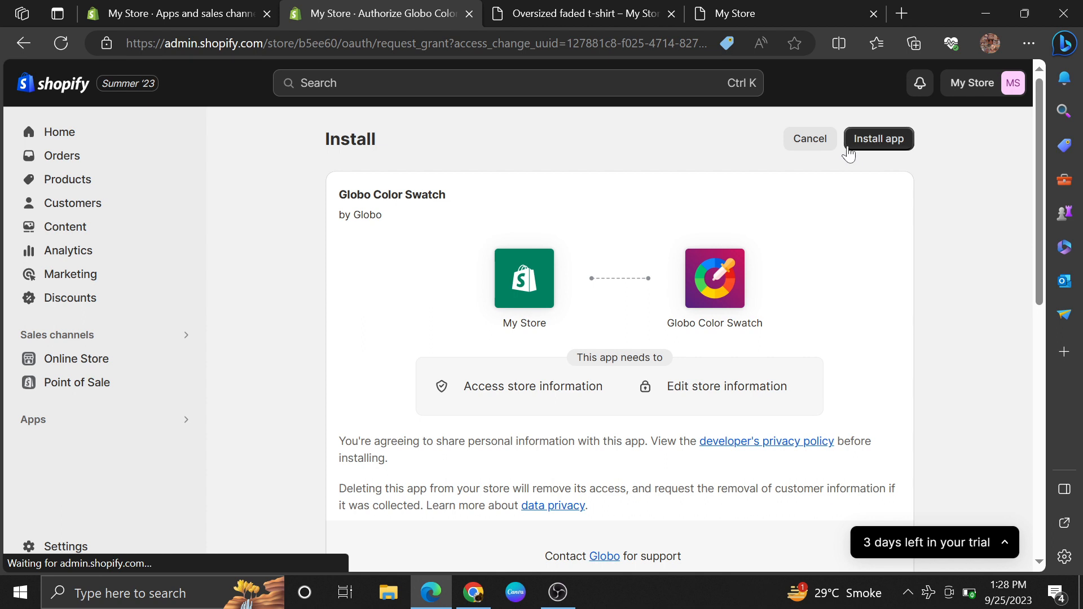
left_click(877, 148)
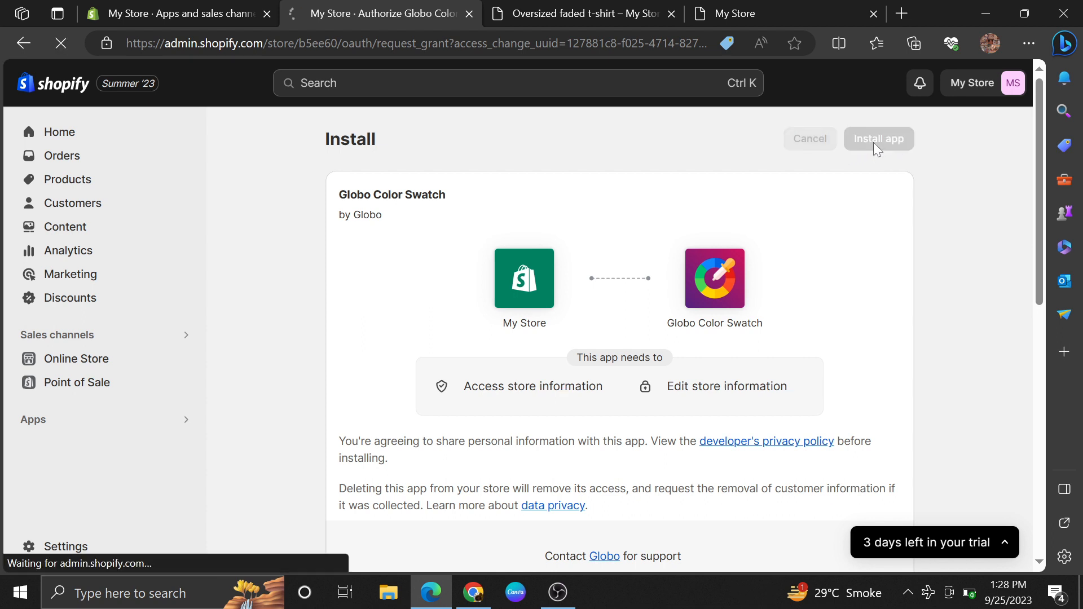
Compare the Globo Color Swatch pricing plans, choose the Free plan and begin the app's setup.
scroll(705, 317, "down", 2)
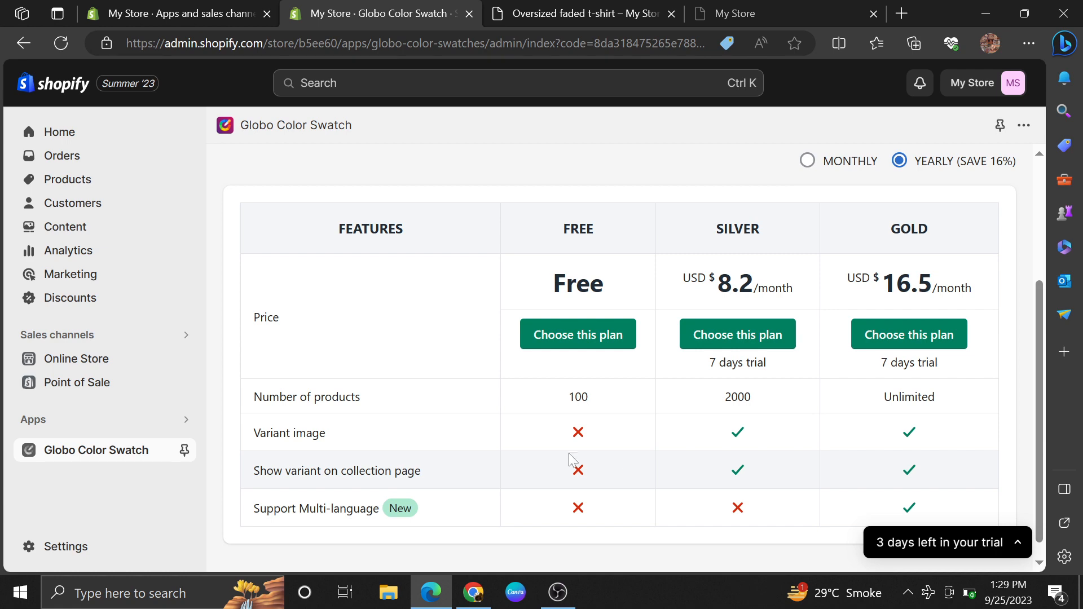
scroll(569, 459, "up", 3)
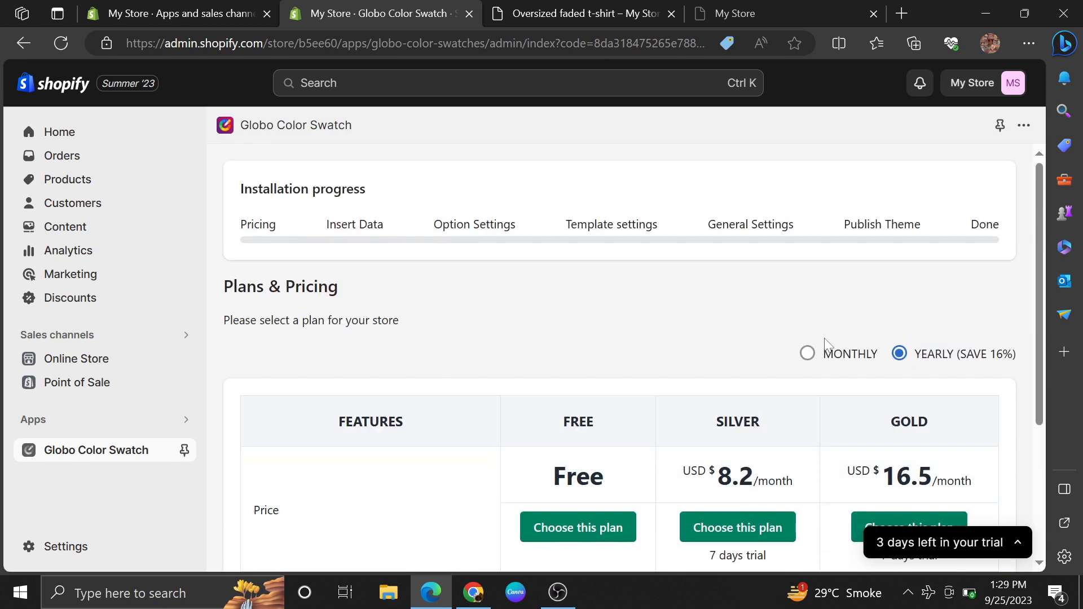
scroll(350, 293, "down", 3)
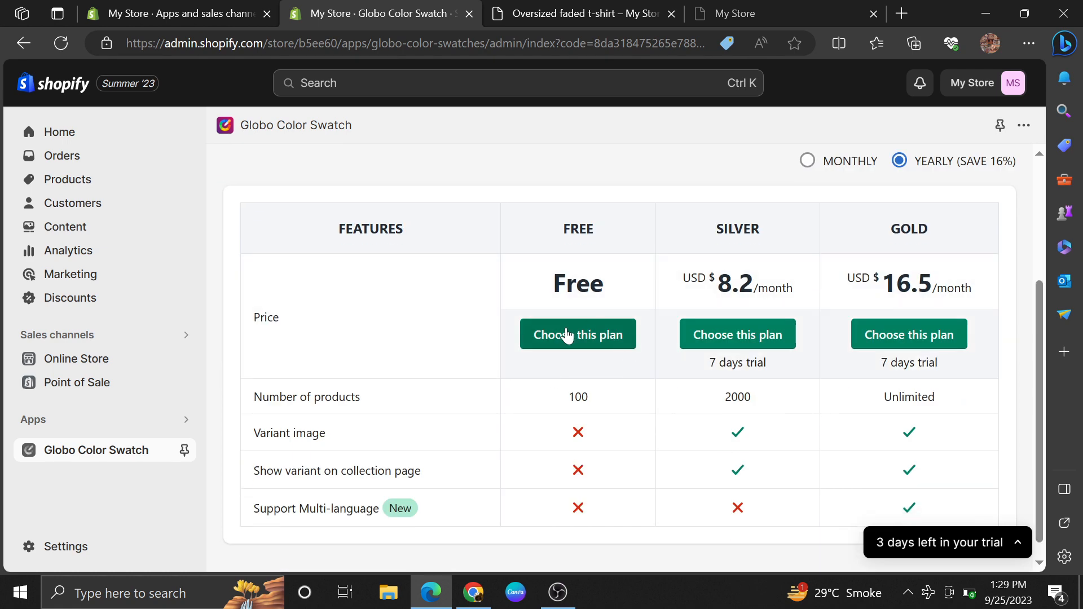
left_click(567, 336)
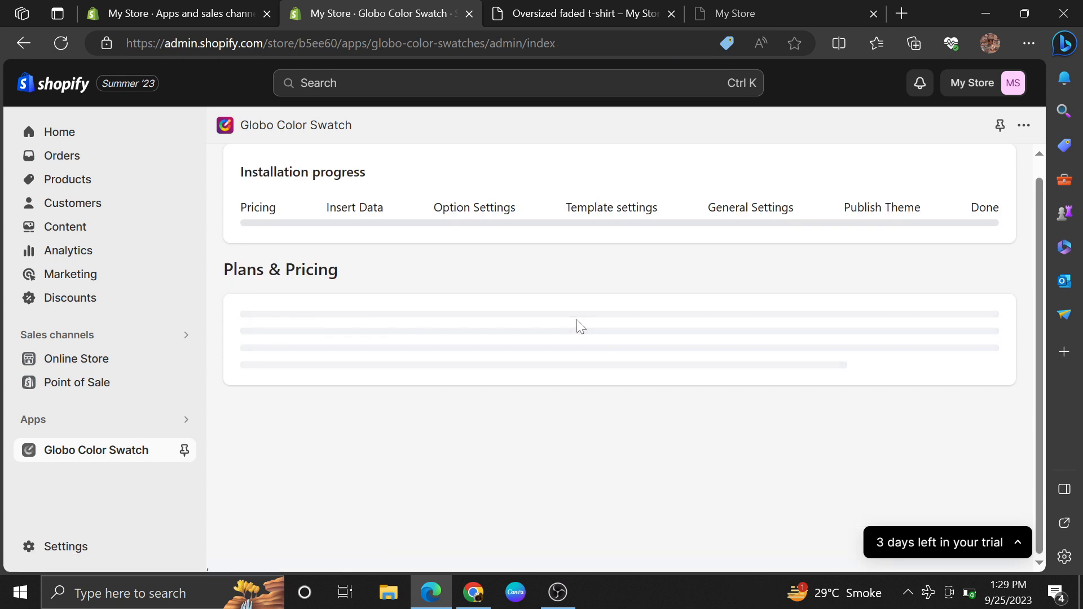
left_click(615, 474)
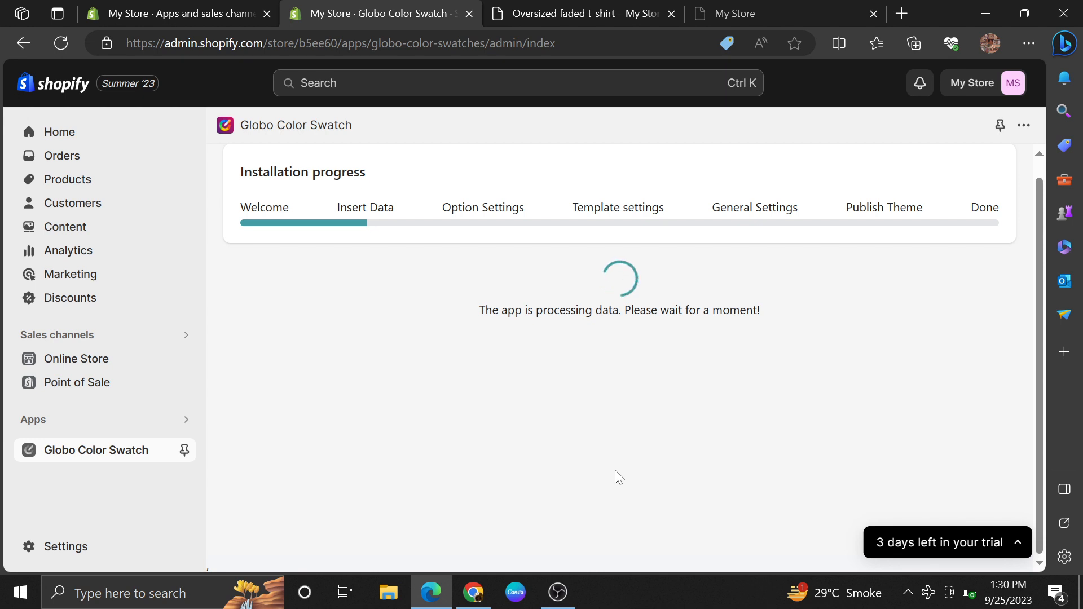
Set the Color option's display style to Color or custom image swatch and Size to Button, and continue to the template settings.
left_click(553, 443)
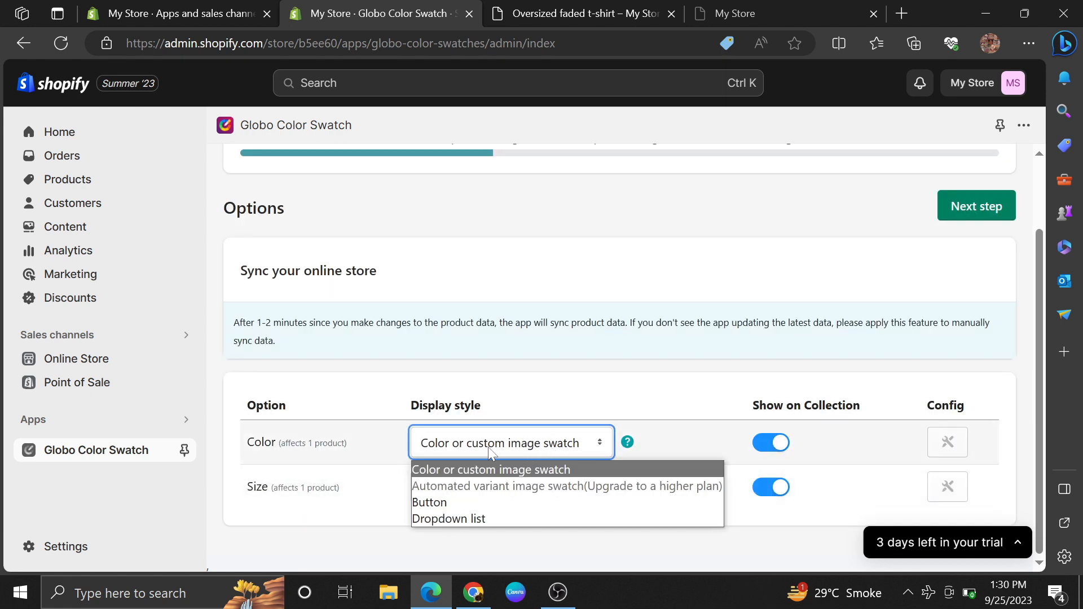
left_click(505, 477)
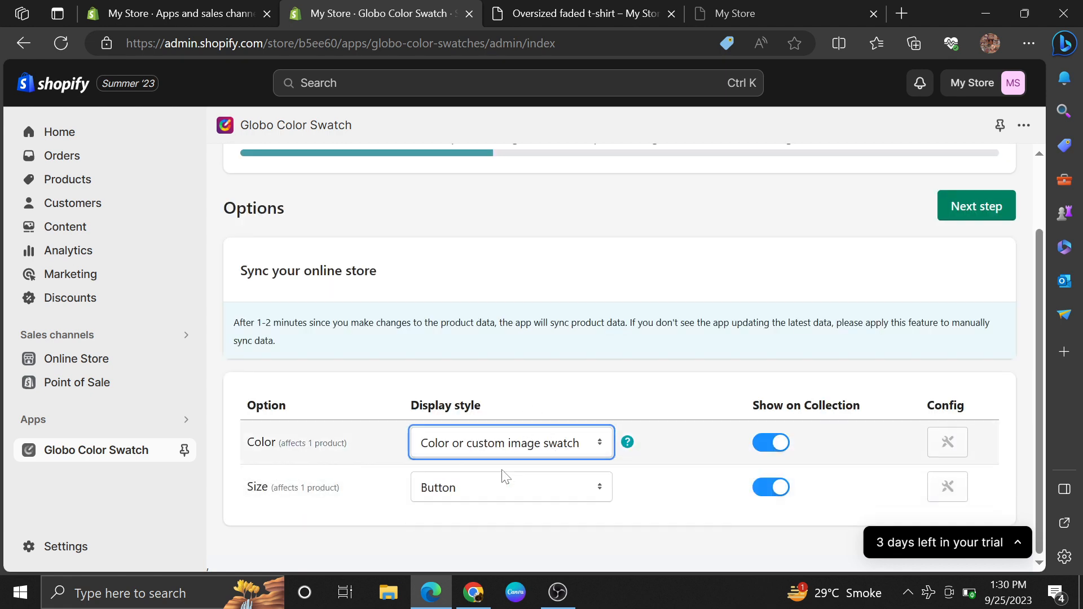
left_click(475, 486)
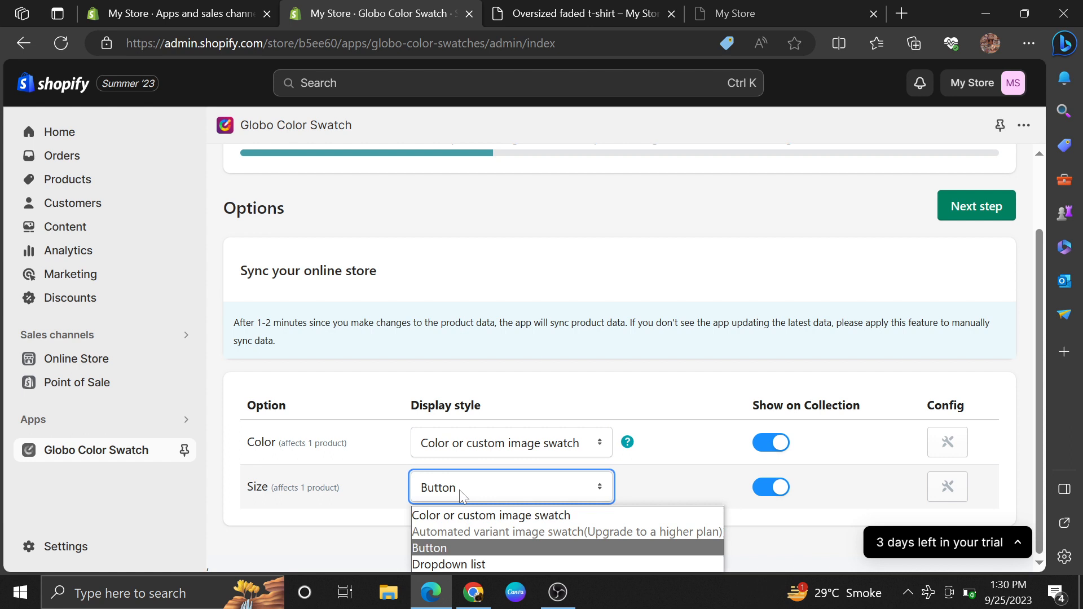
left_click(480, 549)
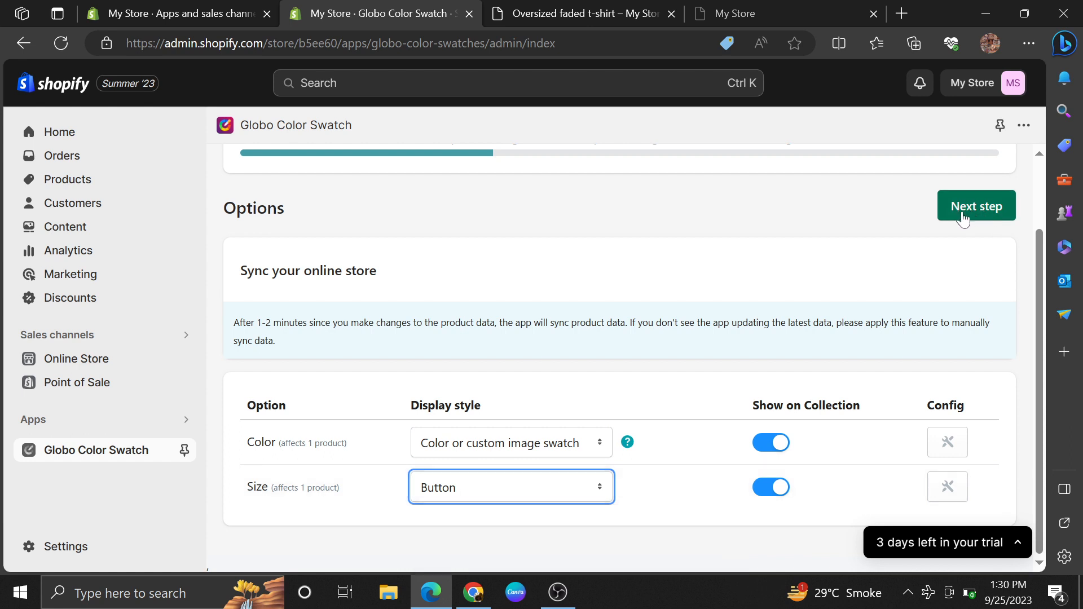
left_click(976, 215)
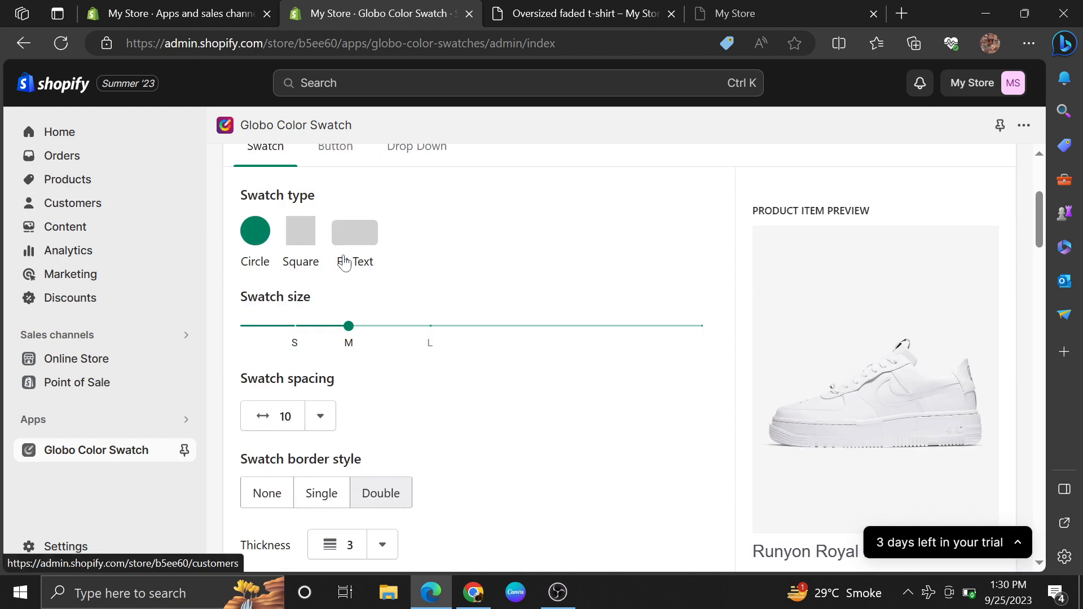
Try the Square and Fit Text swatch types and return to Circle.
left_click(301, 234)
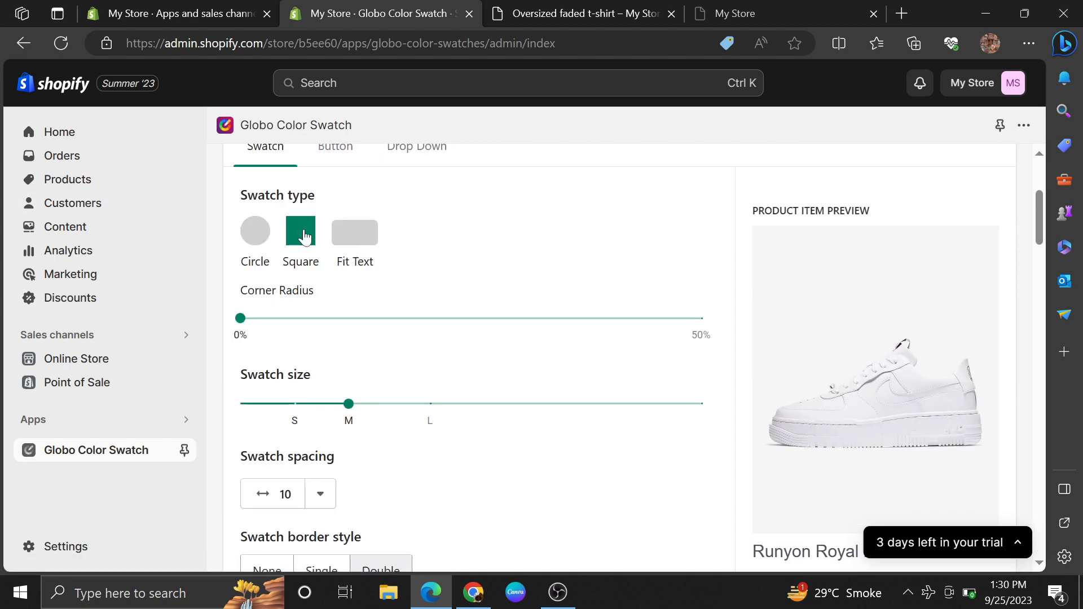
left_click(354, 239)
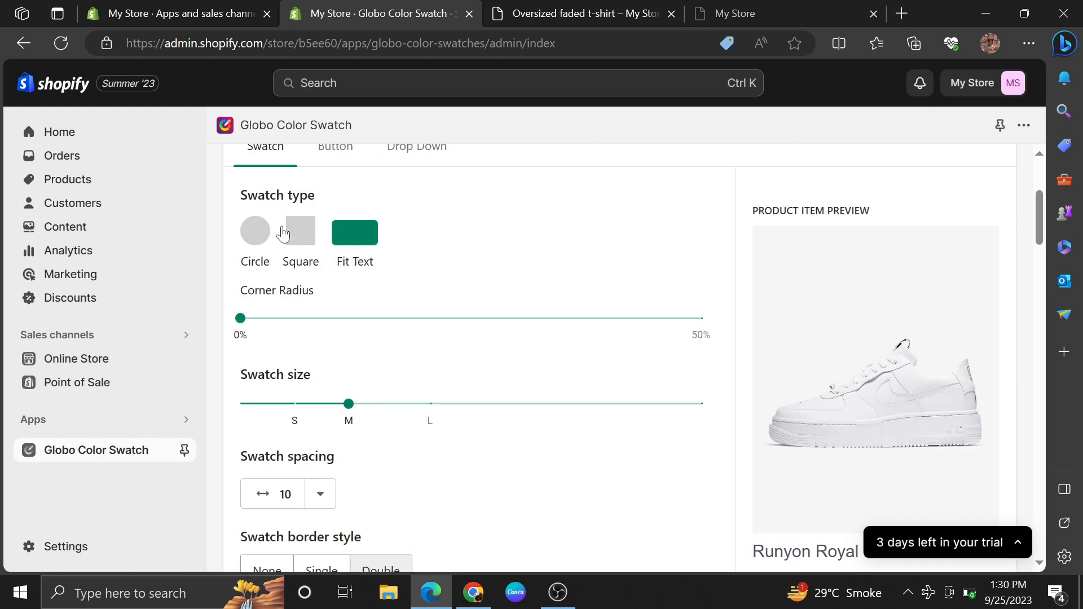
left_click(244, 232)
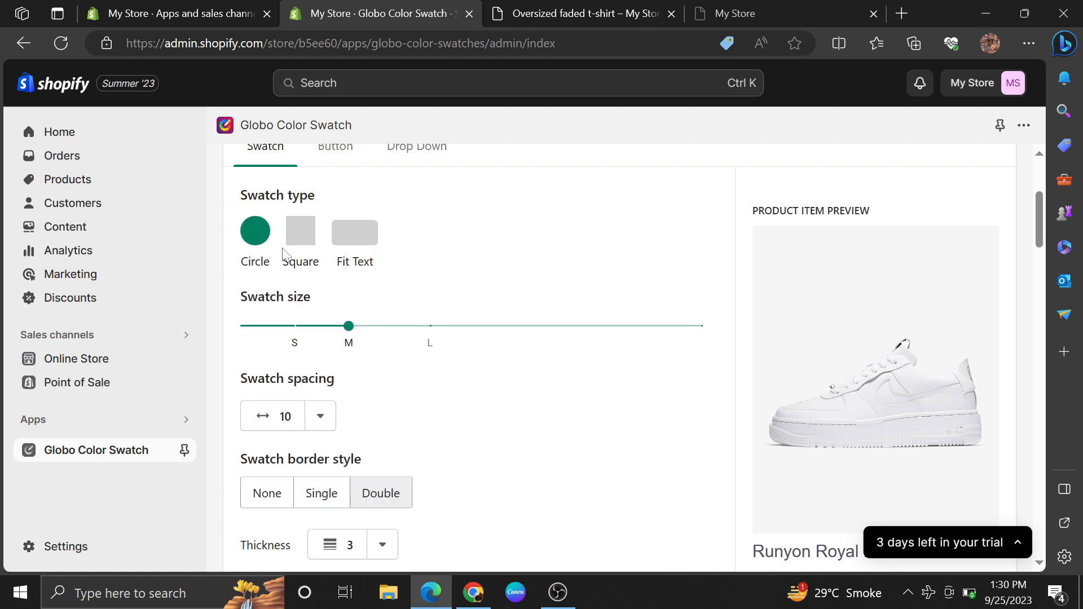
Set the template's swatch size to 49, just below the L mark.
left_click_drag(349, 327, 587, 367)
left_click(451, 323)
left_click(425, 327)
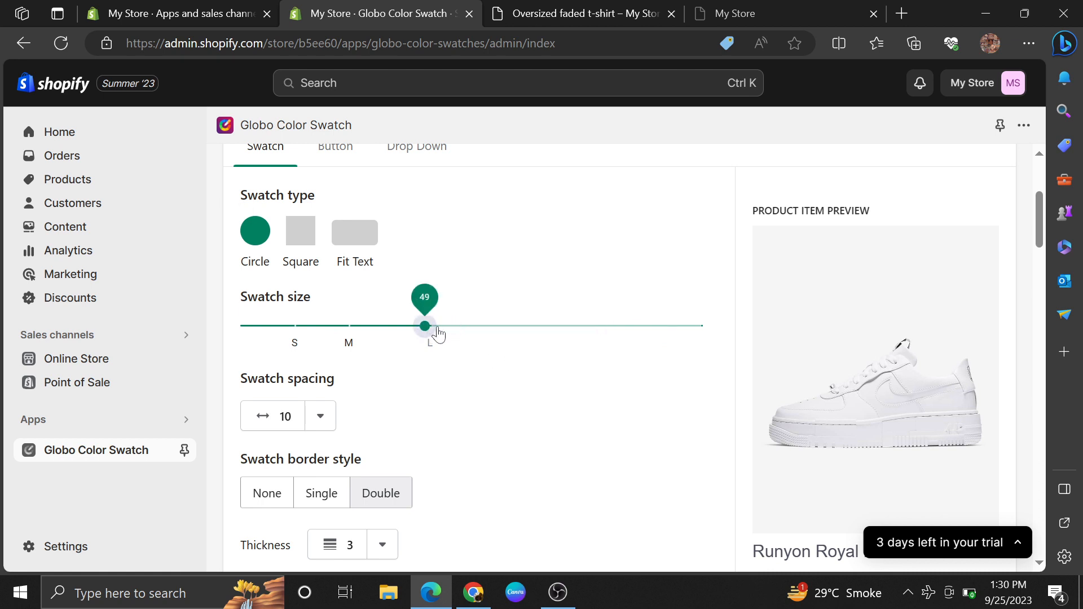
Review the swatch spacing and border settings and set the image zoom on hover to Zoom.
scroll(480, 345, "down", 1)
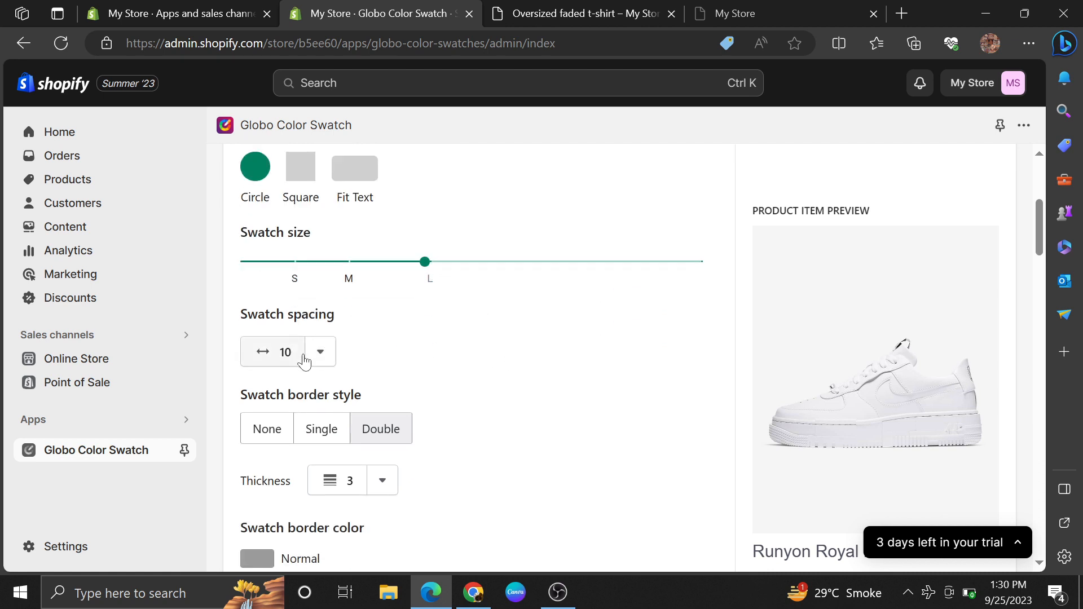
scroll(311, 372, "down", 2)
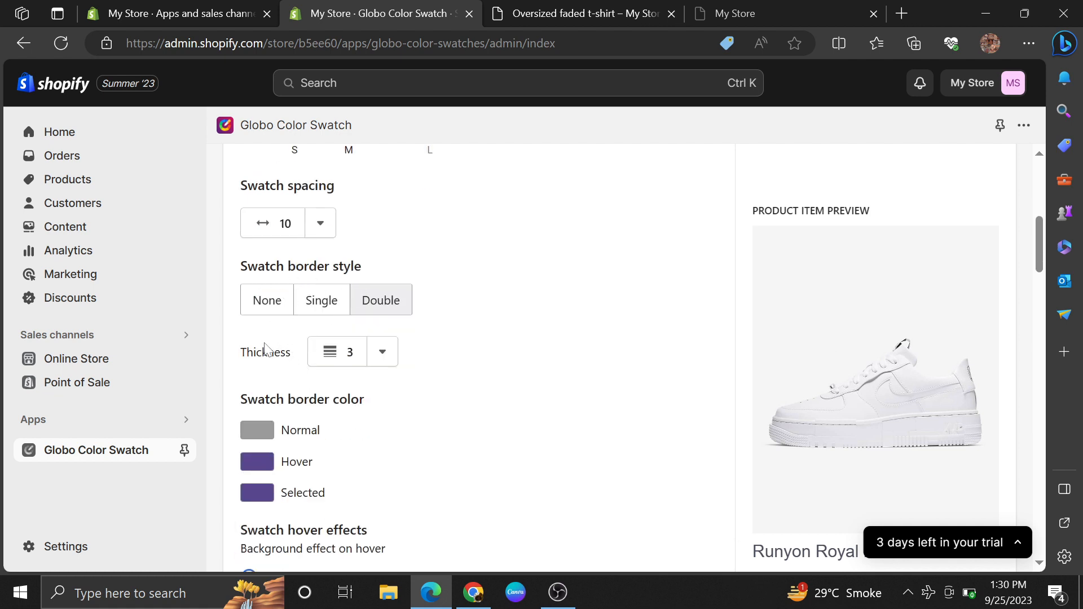
scroll(265, 350, "down", 5)
scroll(254, 283, "down", 1)
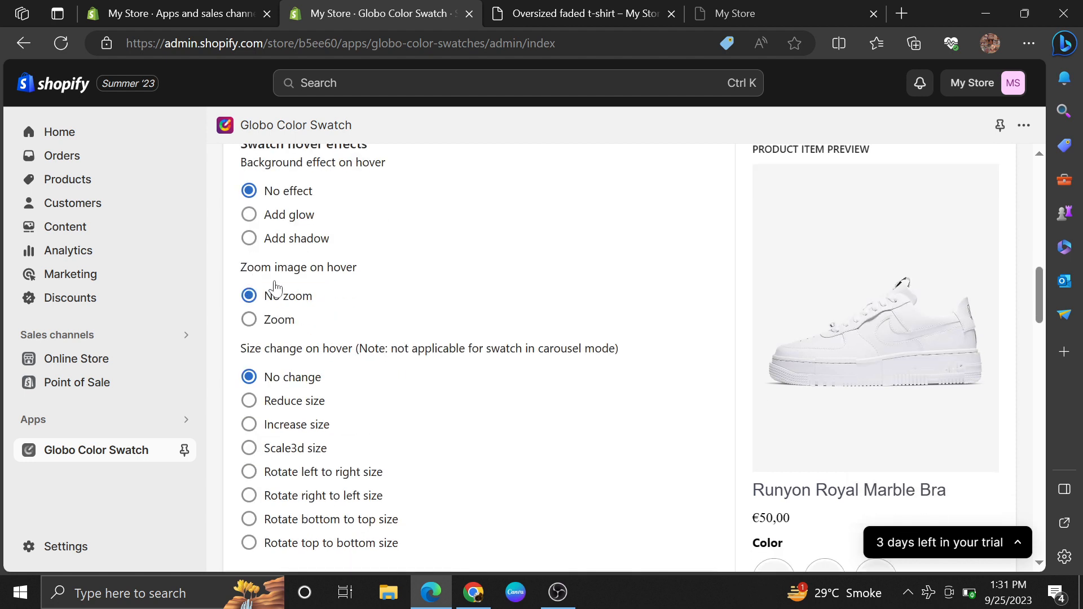
left_click(249, 320)
Look over the size change, alignment and carousel options and the Template Product Settings, and continue to the general settings.
scroll(343, 282, "down", 2)
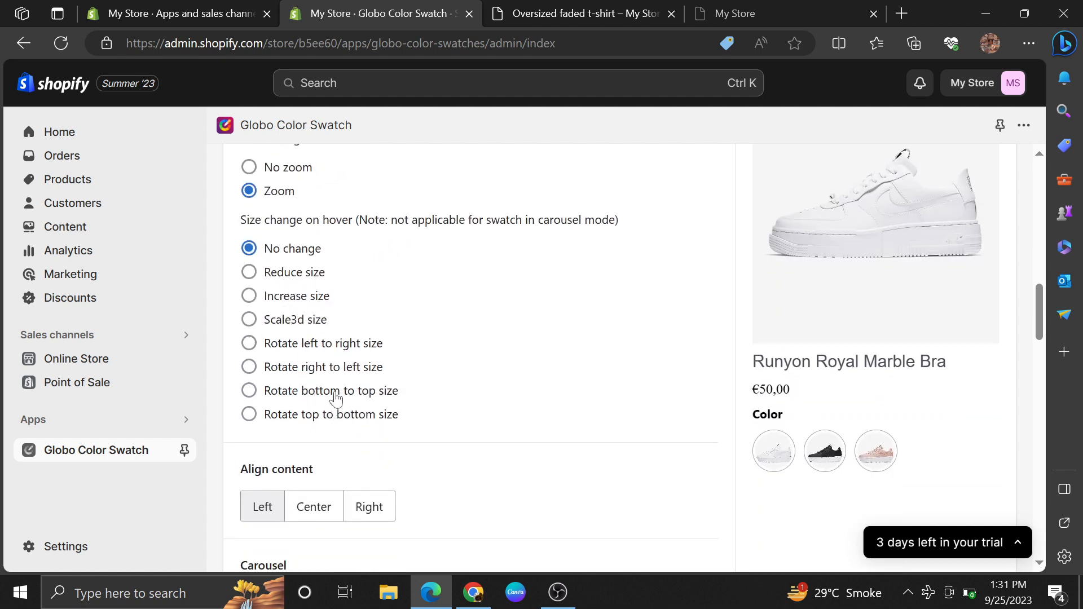
scroll(335, 398, "down", 2)
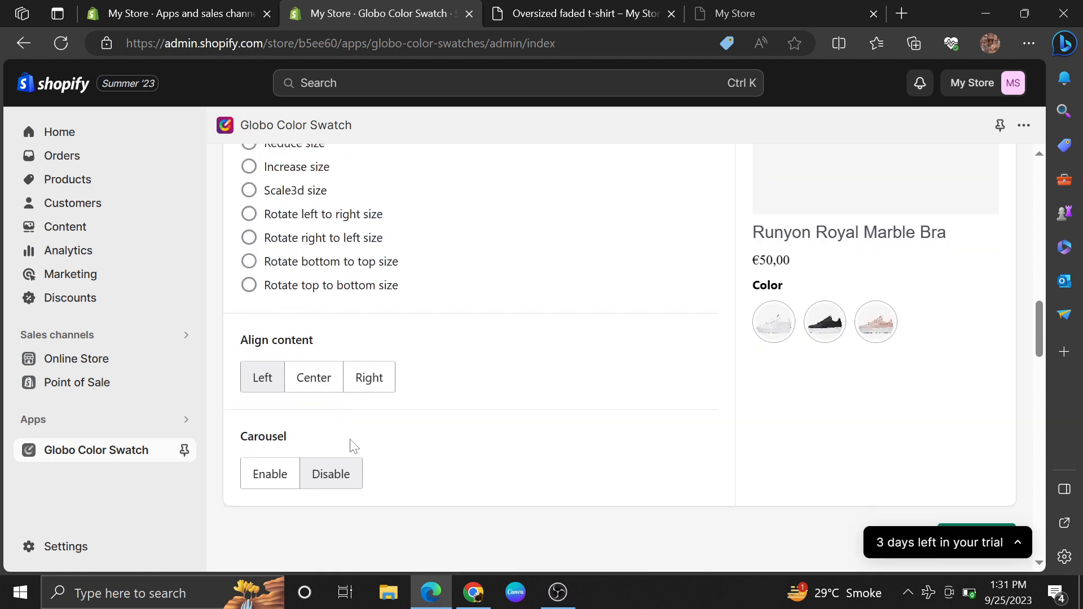
scroll(411, 421, "down", 1)
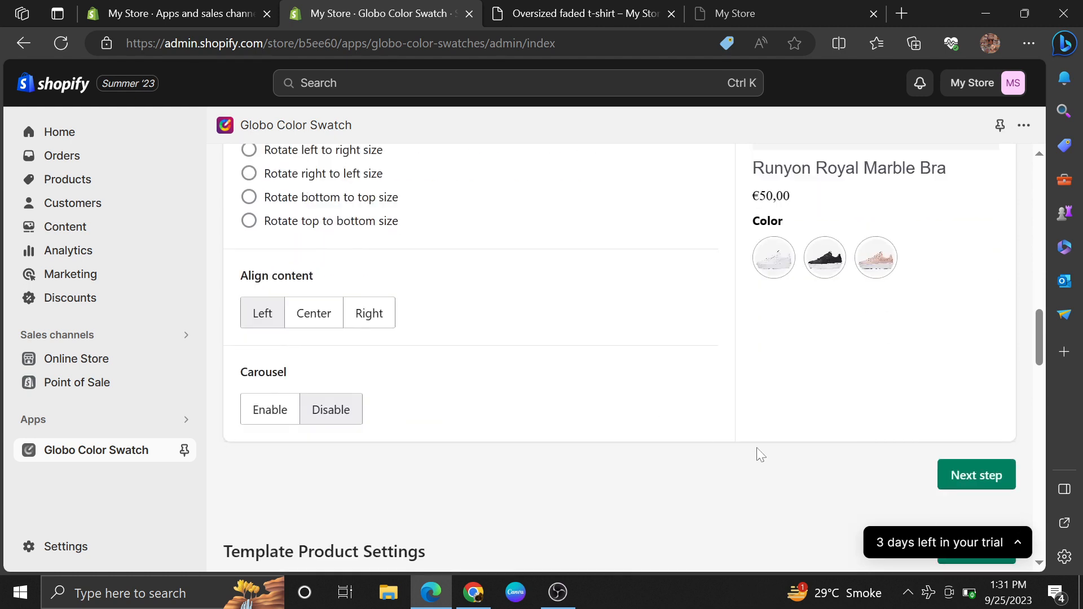
scroll(756, 452, "up", 3)
scroll(979, 437, "down", 5)
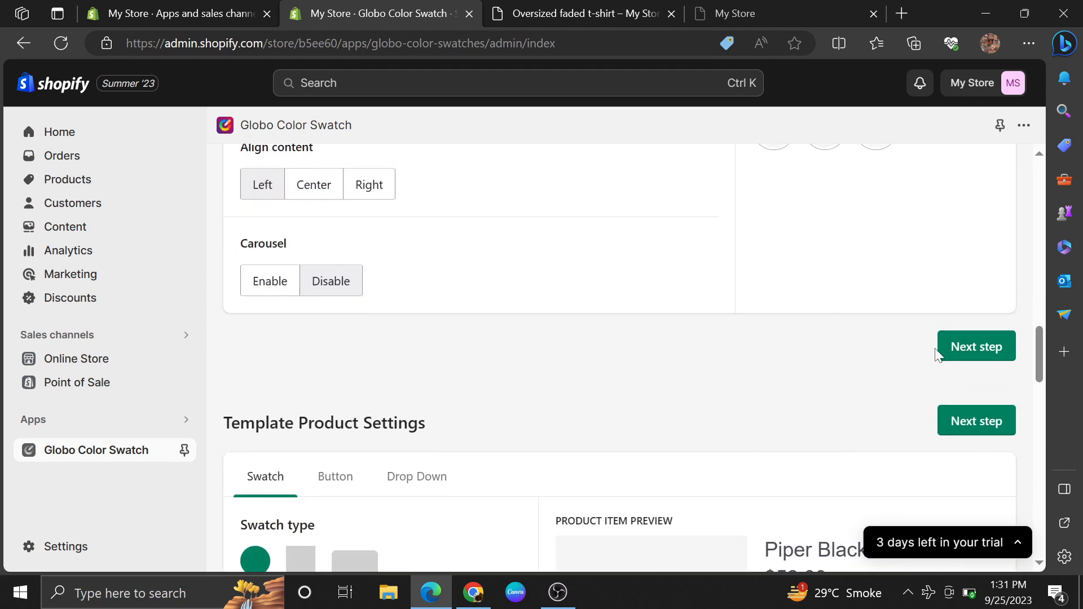
scroll(806, 383, "down", 1)
scroll(807, 384, "down", 2)
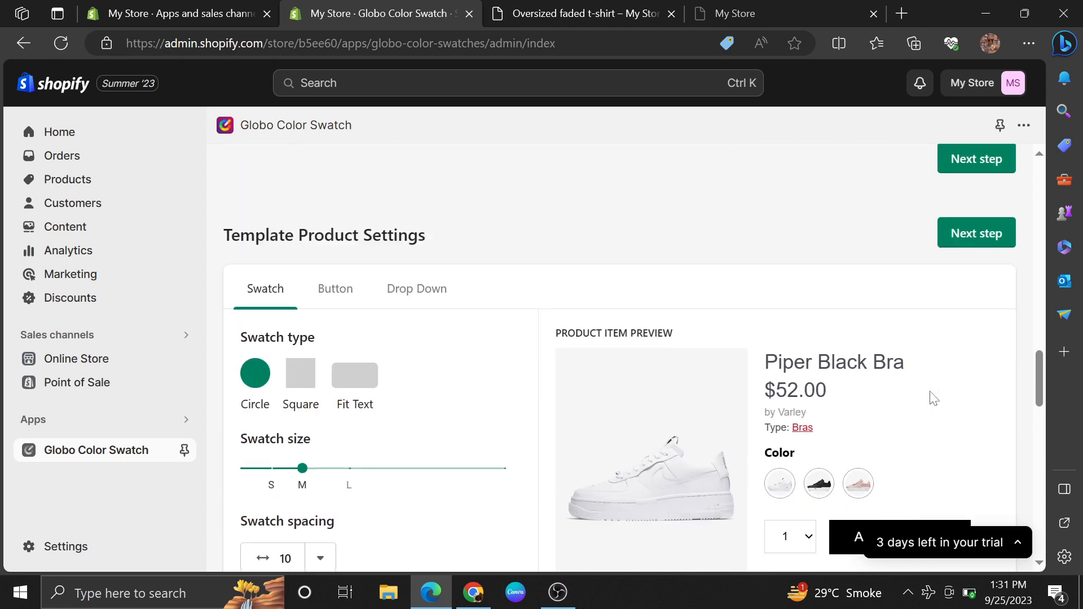
left_click(973, 161)
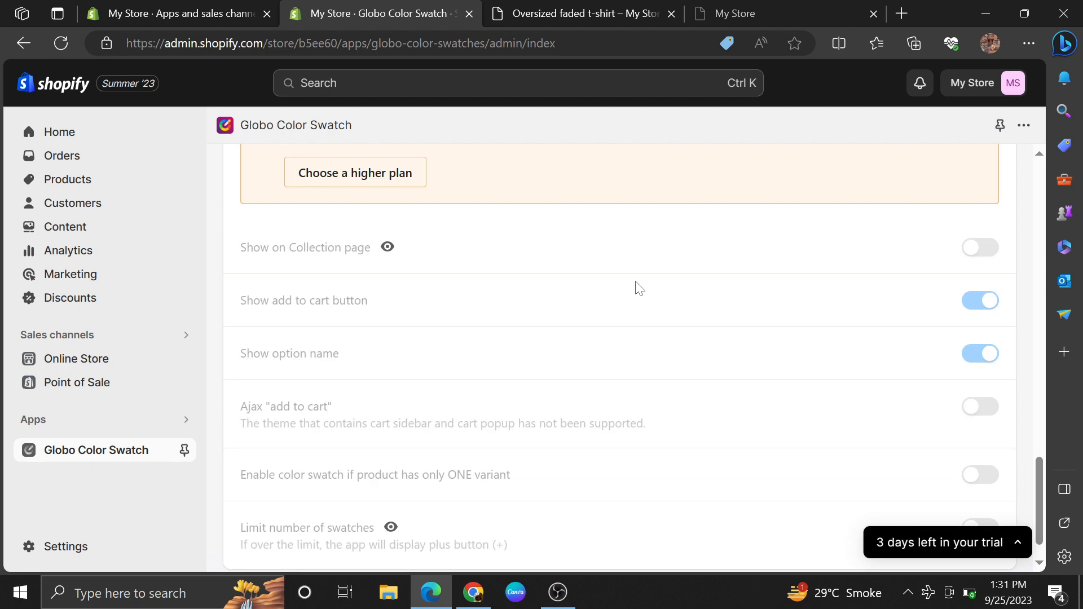
Set the sold-out variant display type to Hide and continue to the theme integration.
scroll(638, 287, "up", 20)
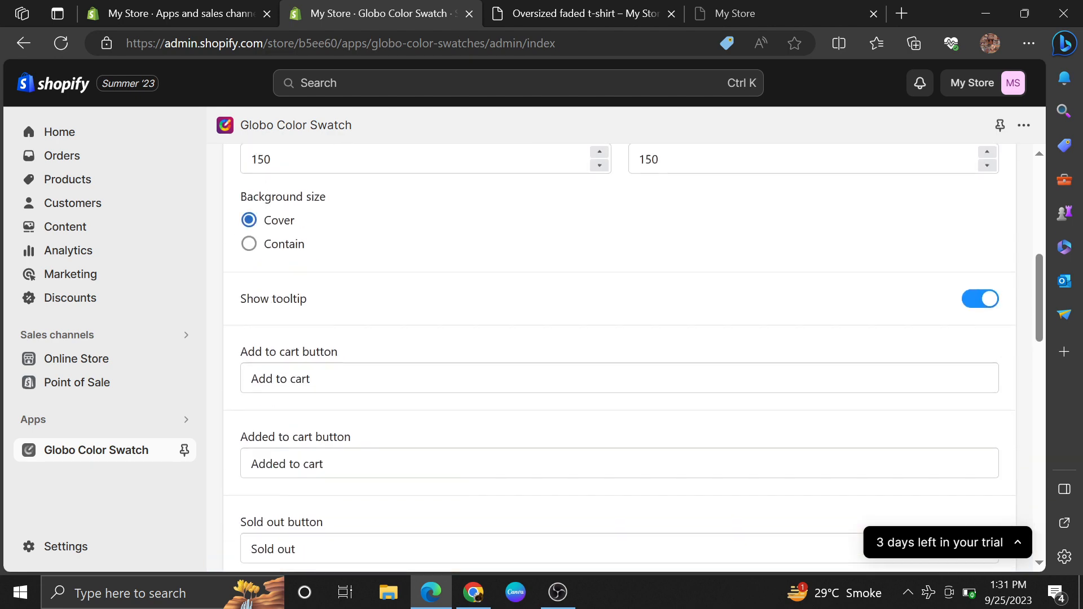
scroll(628, 283, "up", 3)
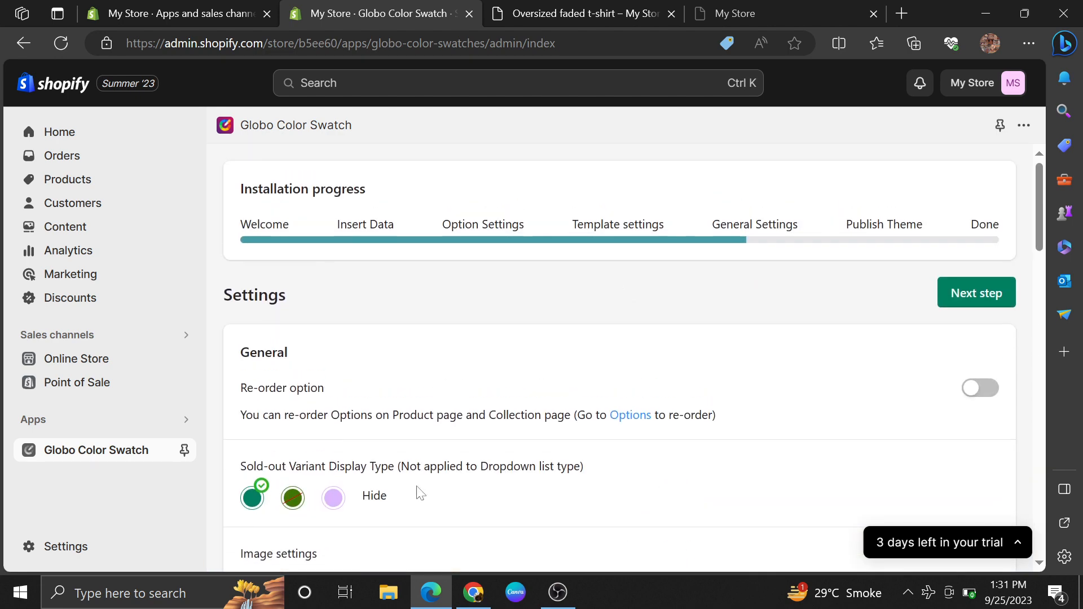
left_click(378, 500)
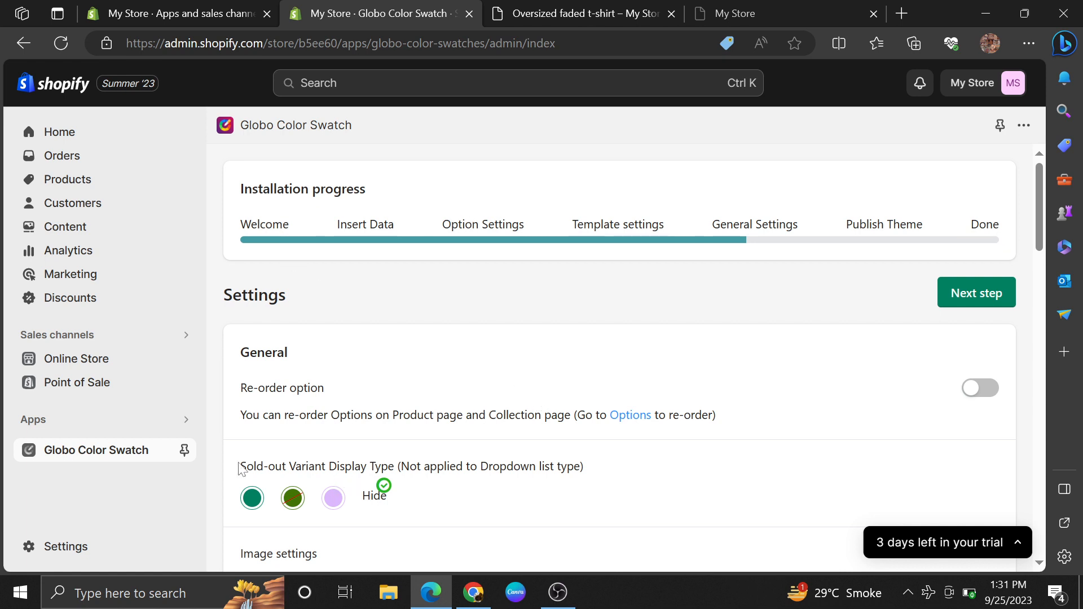
left_click_drag(238, 466, 388, 466)
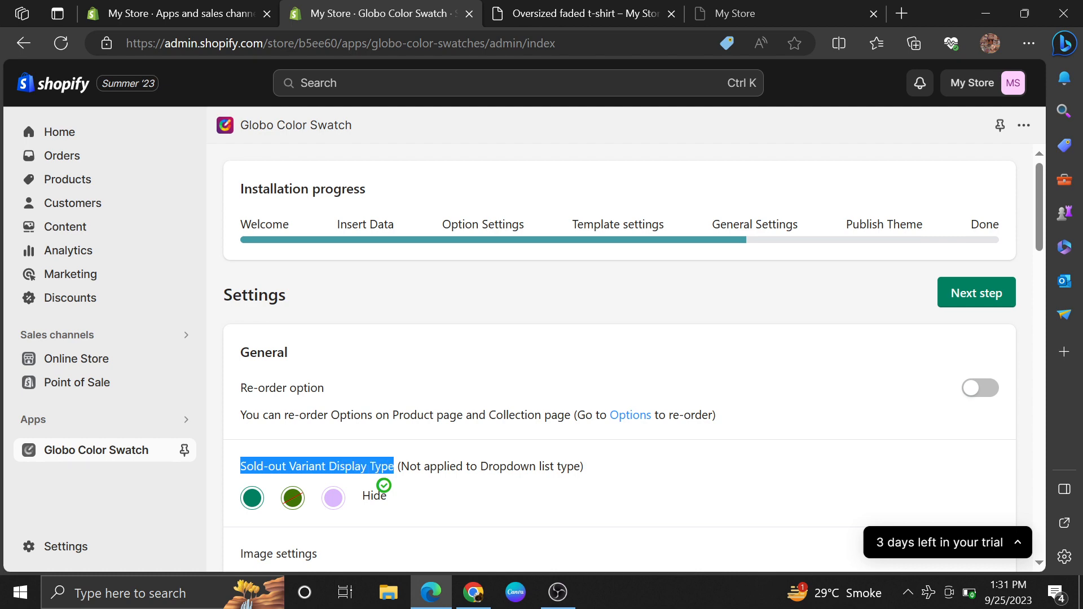
scroll(380, 388, "down", 3)
scroll(363, 394, "up", 3)
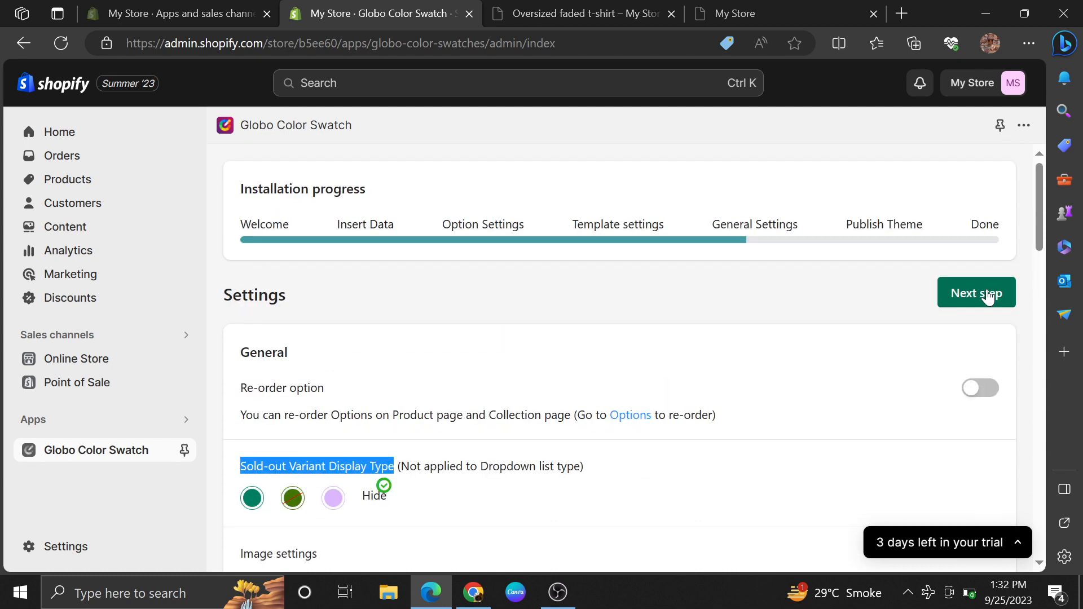
left_click(982, 299)
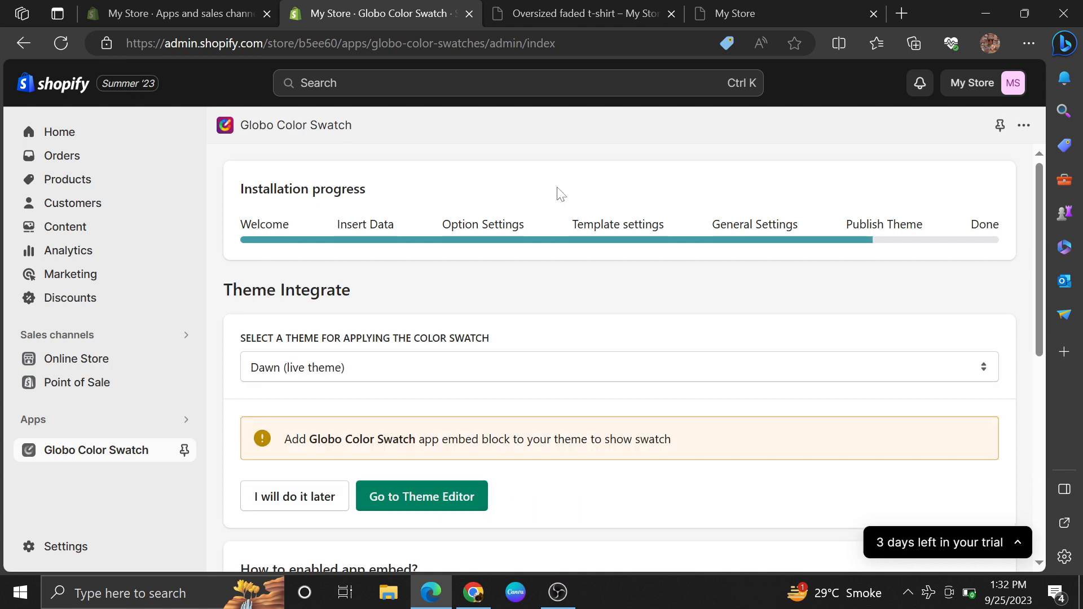
Keep Dawn (live theme) as the target theme, review the app embed guide and open the theme editor to activate Globo Color Swatch.
scroll(557, 194, "down", 2)
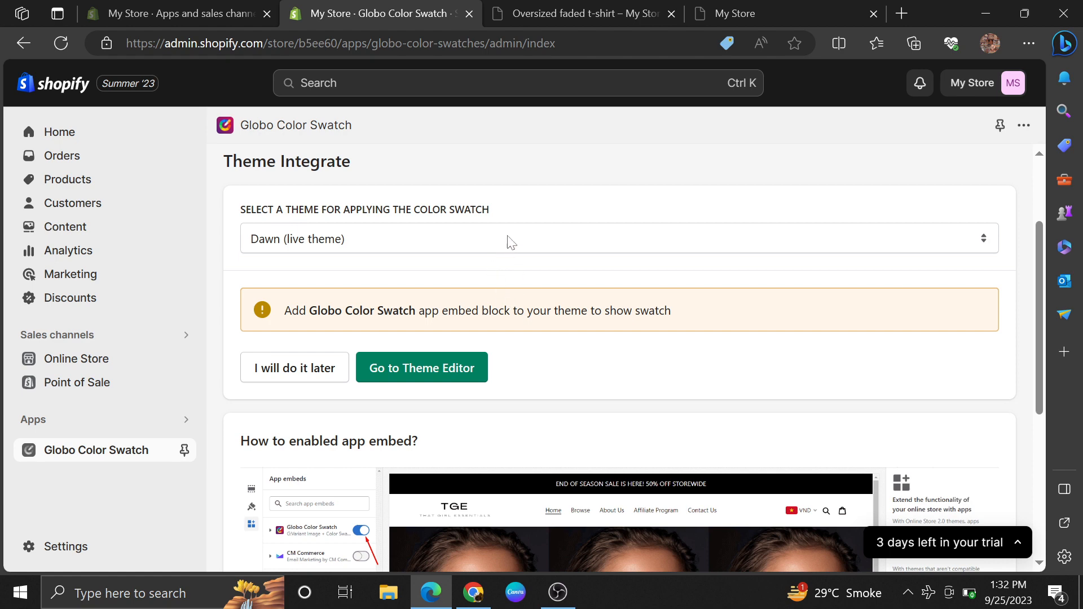
left_click(511, 243)
left_click(511, 243)
scroll(511, 243, "down", 1)
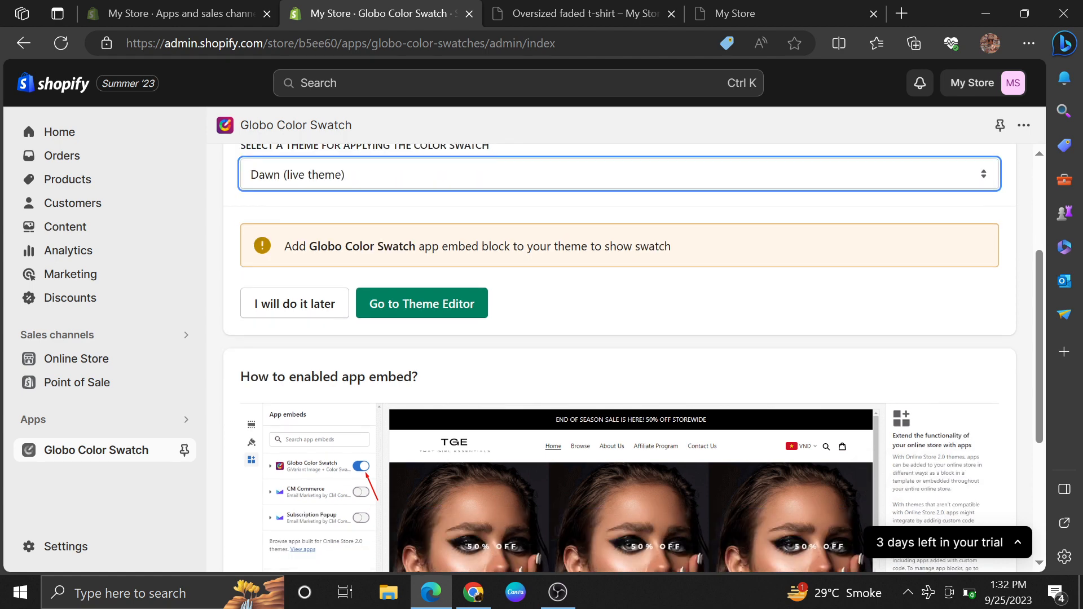
scroll(583, 319, "down", 3)
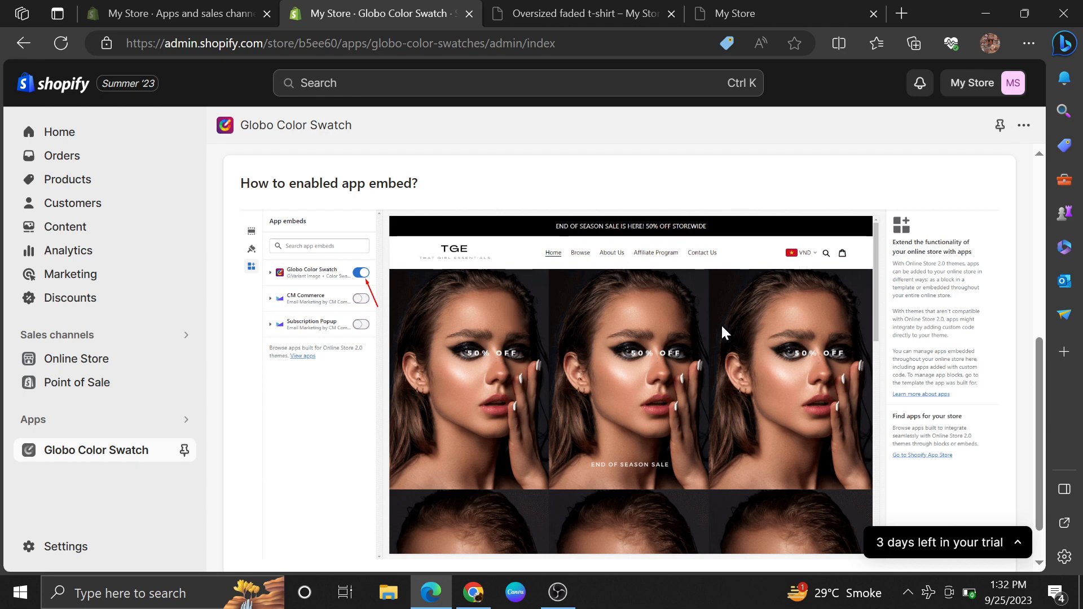
scroll(397, 251, "down", 1)
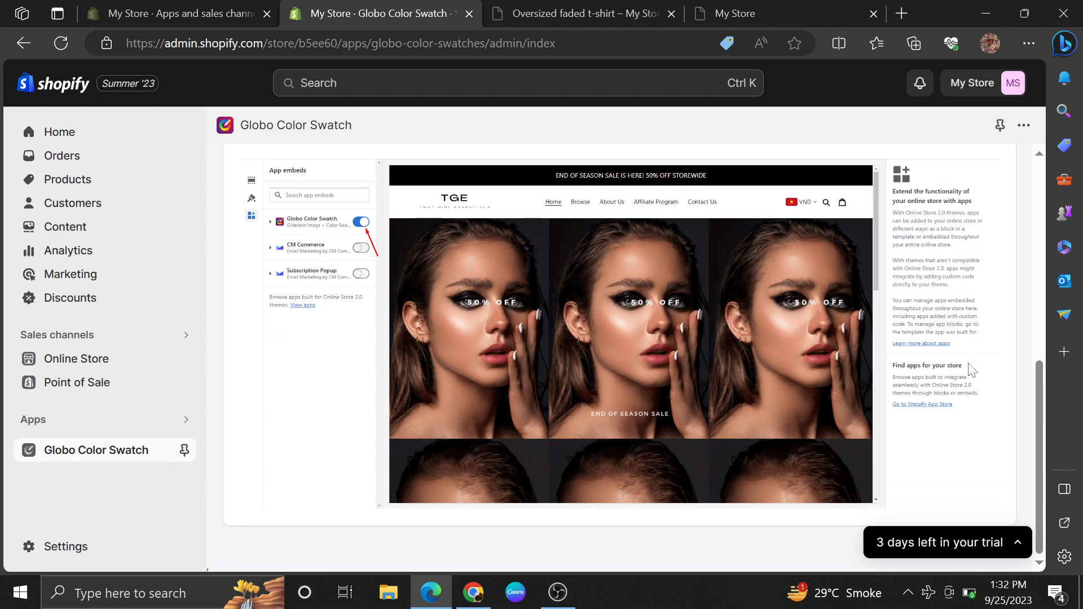
scroll(295, 209, "up", 8)
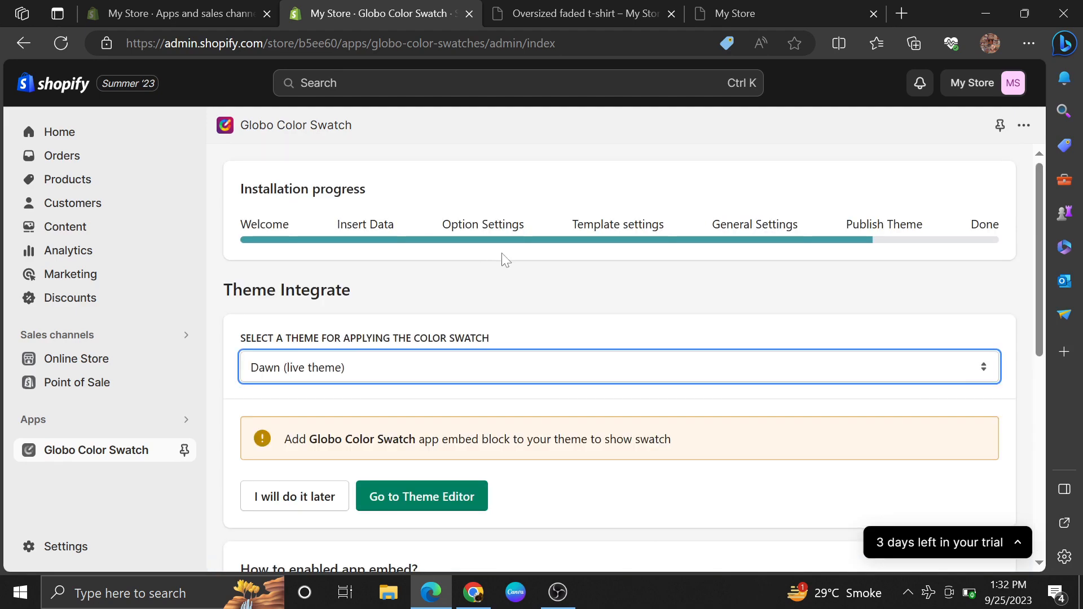
left_click(415, 509)
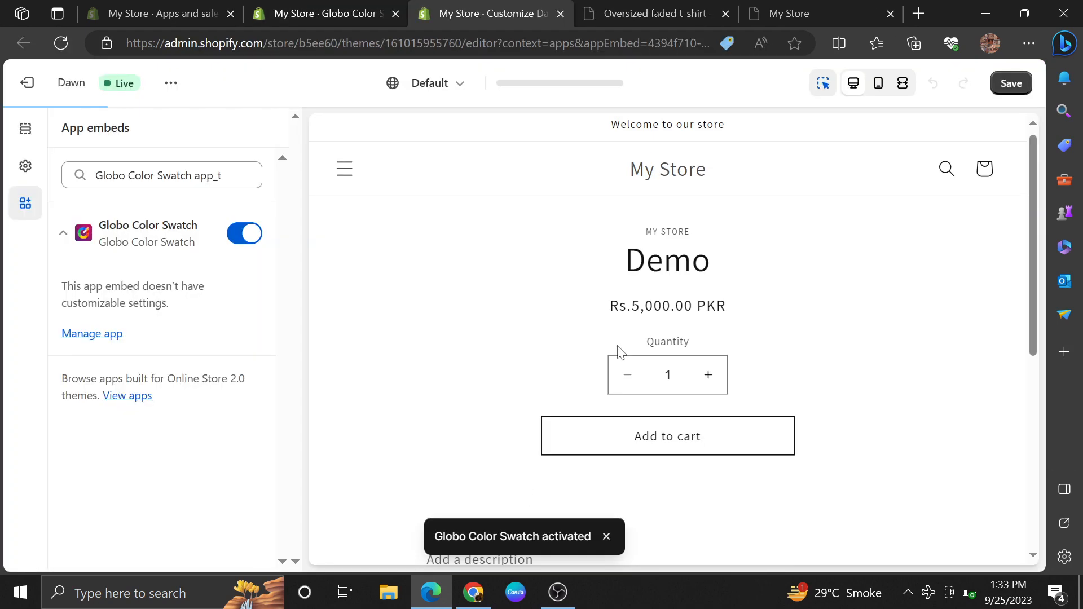
Look over the Default product preview, show its sections and open the Demo product in a new tab before returning to the theme editor.
scroll(617, 345, "down", 7)
scroll(617, 345, "up", 2)
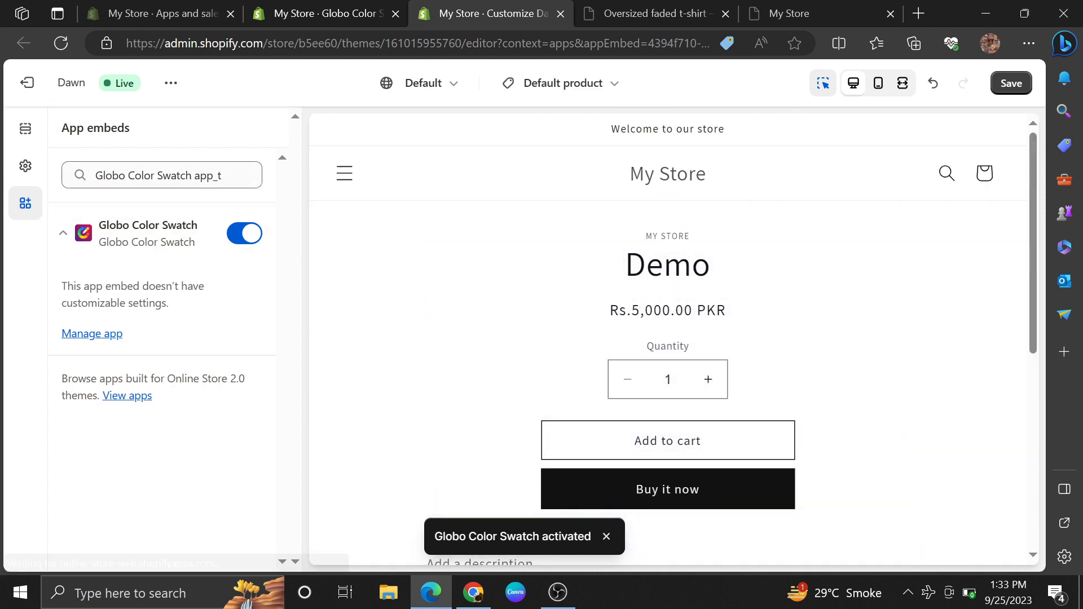
left_click(25, 130)
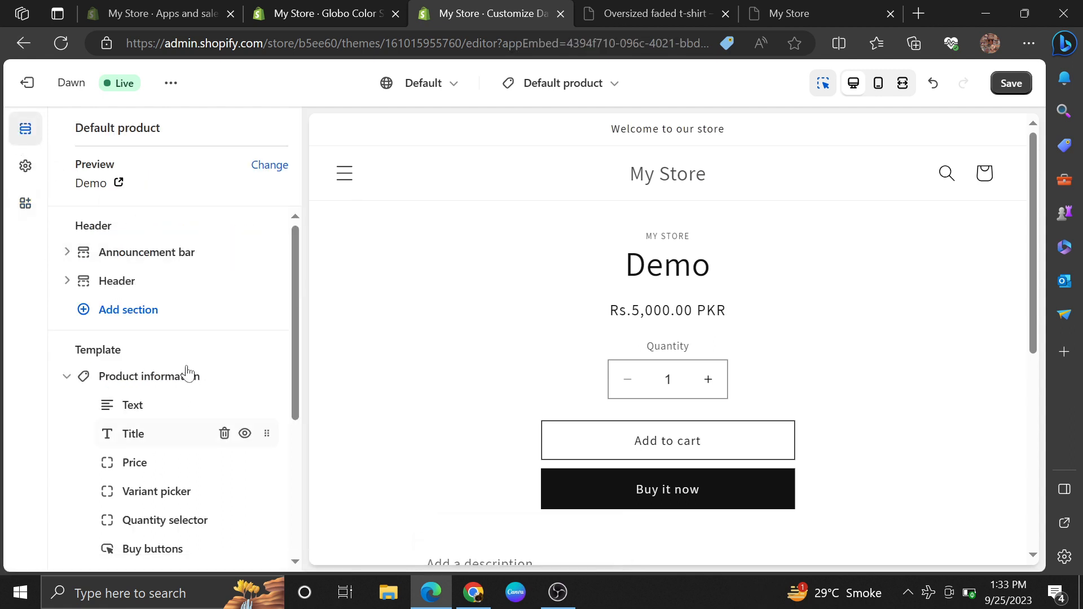
left_click(117, 183)
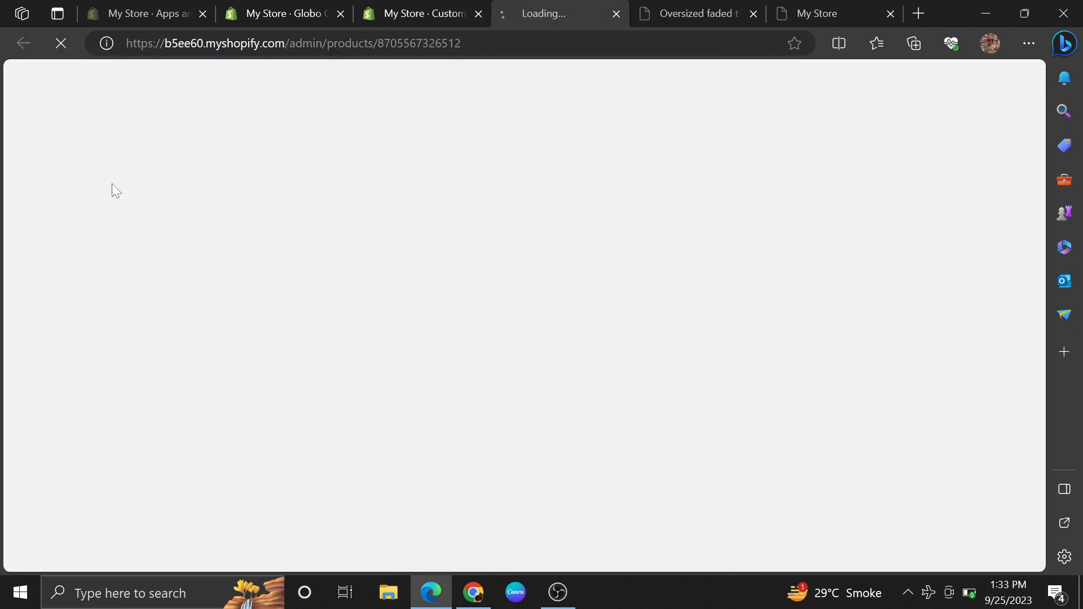
key("ctrl+shift+Tab")
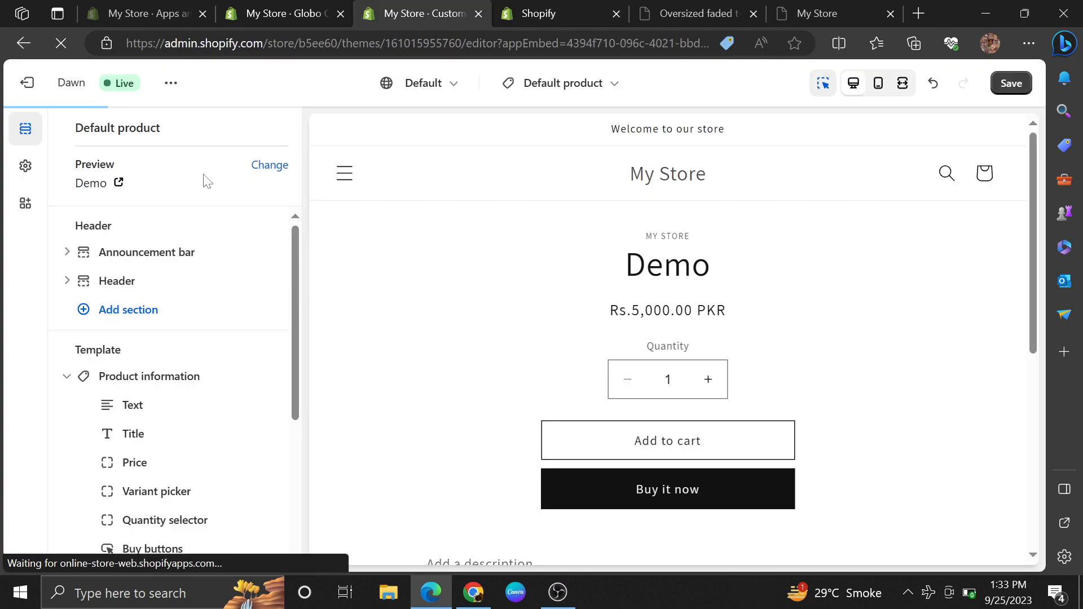
Choose Demo as the preview product again and look over its page and the template sections.
left_click(255, 166)
left_click(137, 249)
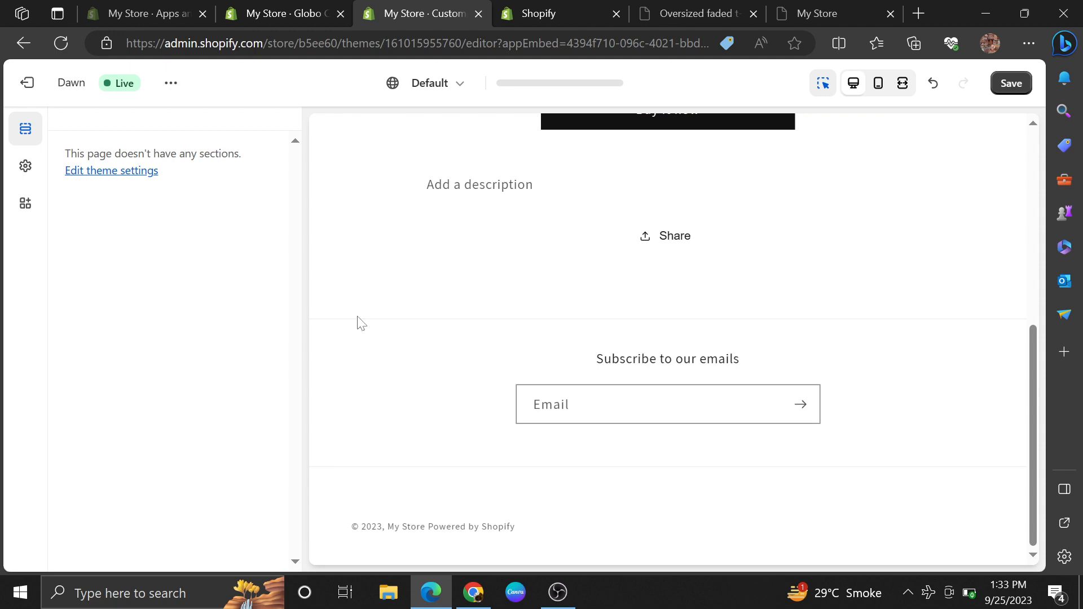
scroll(358, 321, "up", 10)
scroll(677, 317, "down", 3)
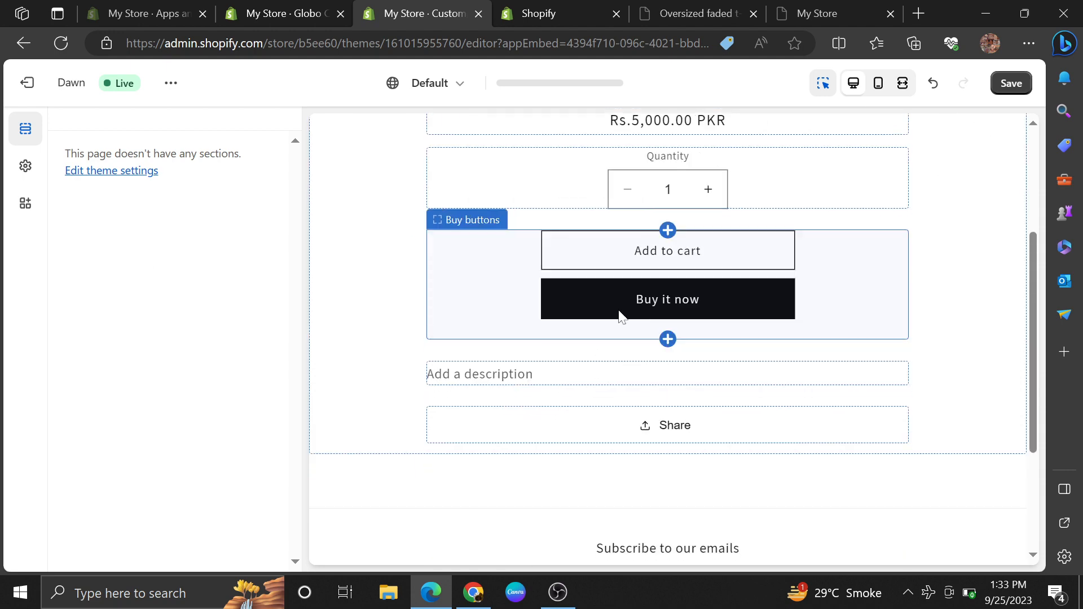
scroll(622, 314, "up", 3)
scroll(145, 320, "up", 1)
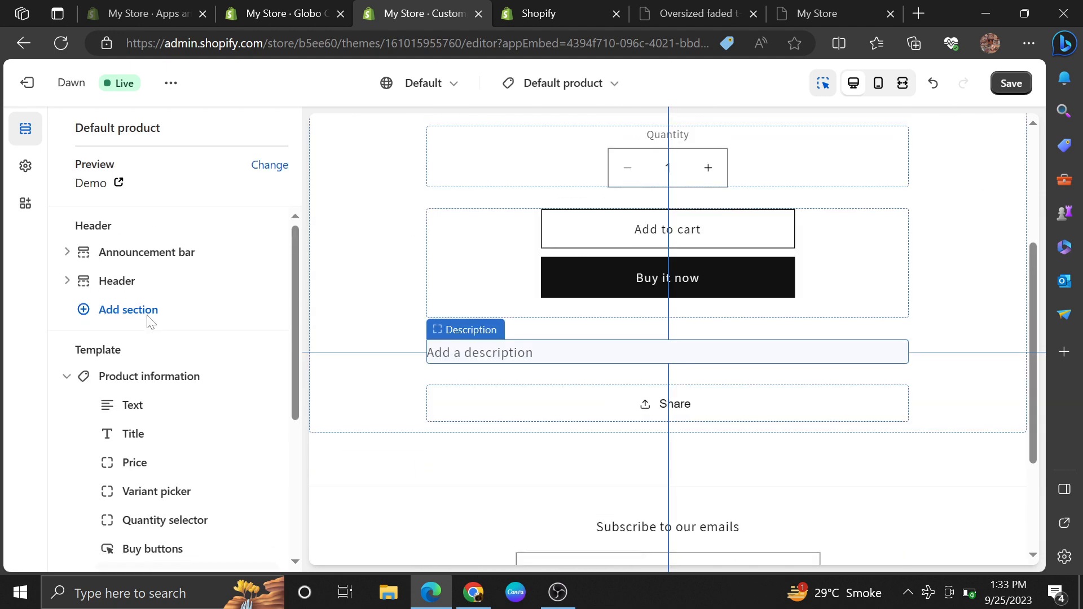
scroll(148, 350, "down", 2)
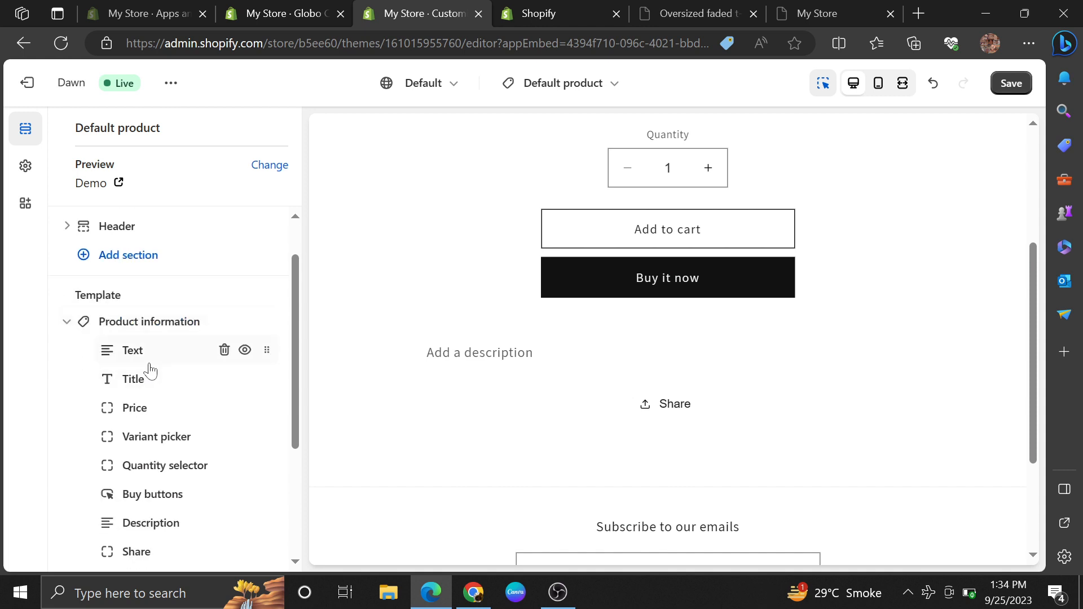
Return to the Globo Color Swatch setup and finish it by confirming that the Swatches widget is visible.
key("ctrl+shift+Tab")
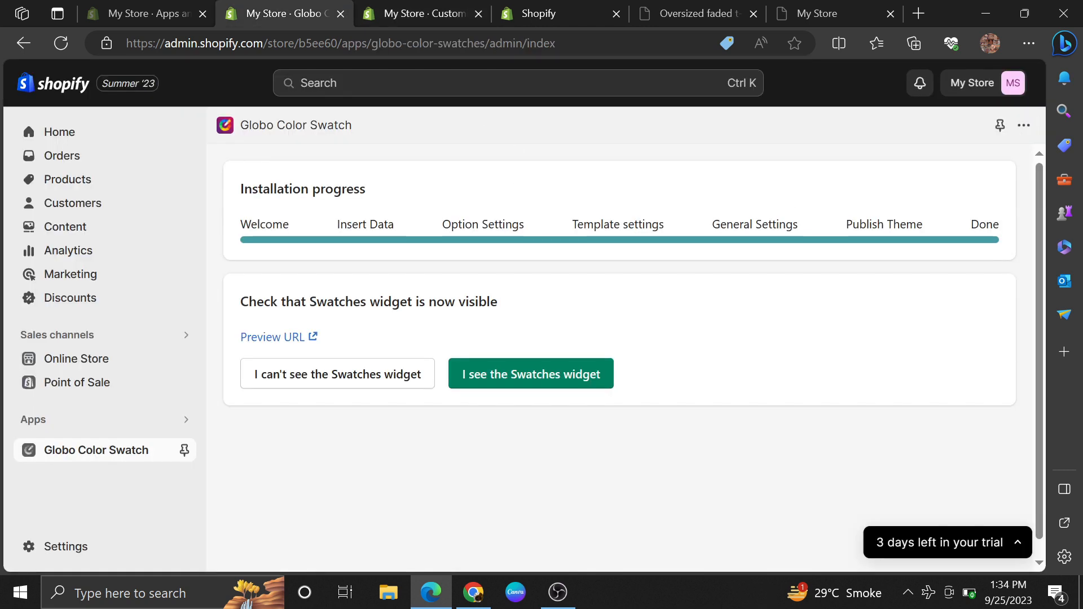
left_click(533, 389)
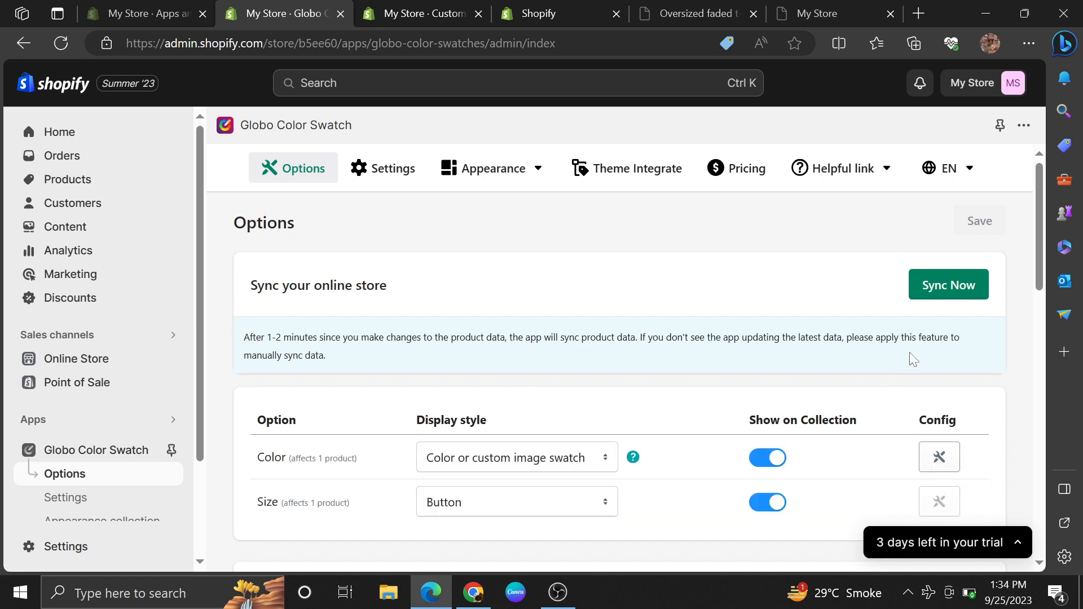
Save the Dawn theme with the Globo Color Swatch app embed enabled and return to the app's Options page.
left_click(442, 12)
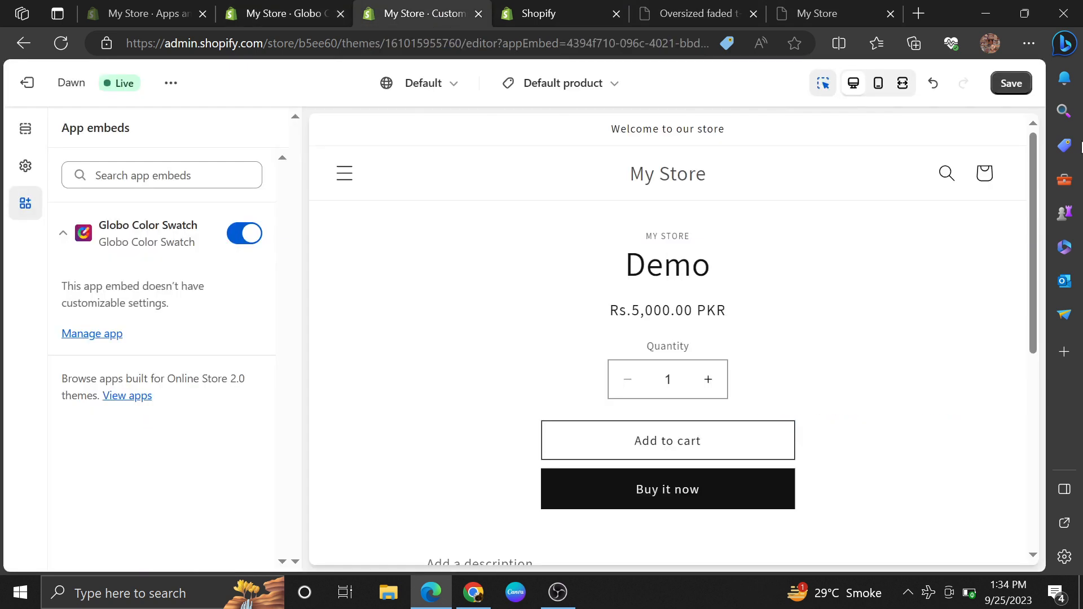
left_click(996, 90)
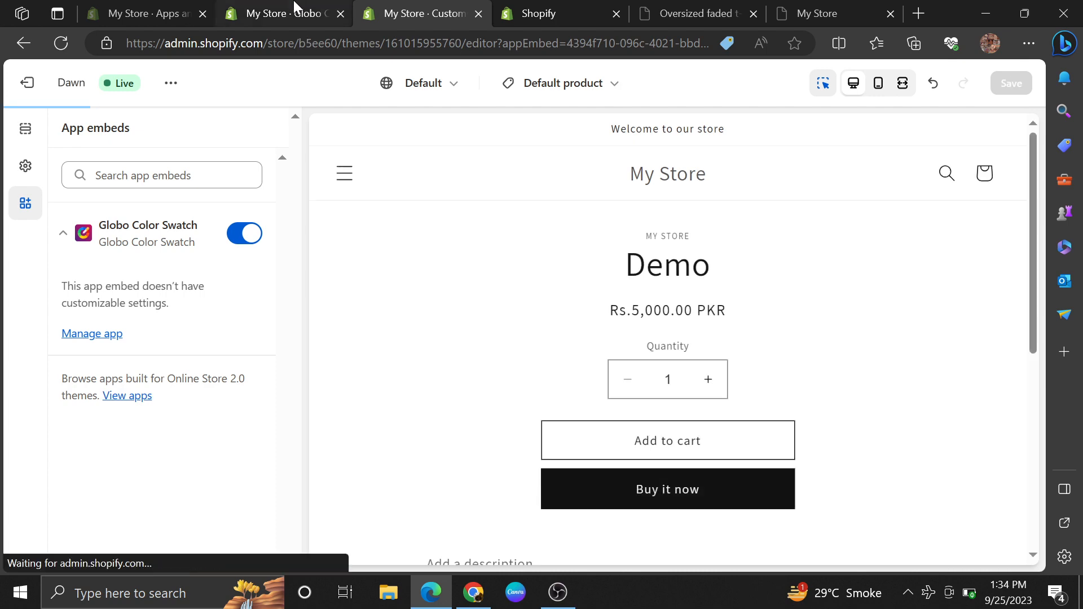
left_click(294, 6)
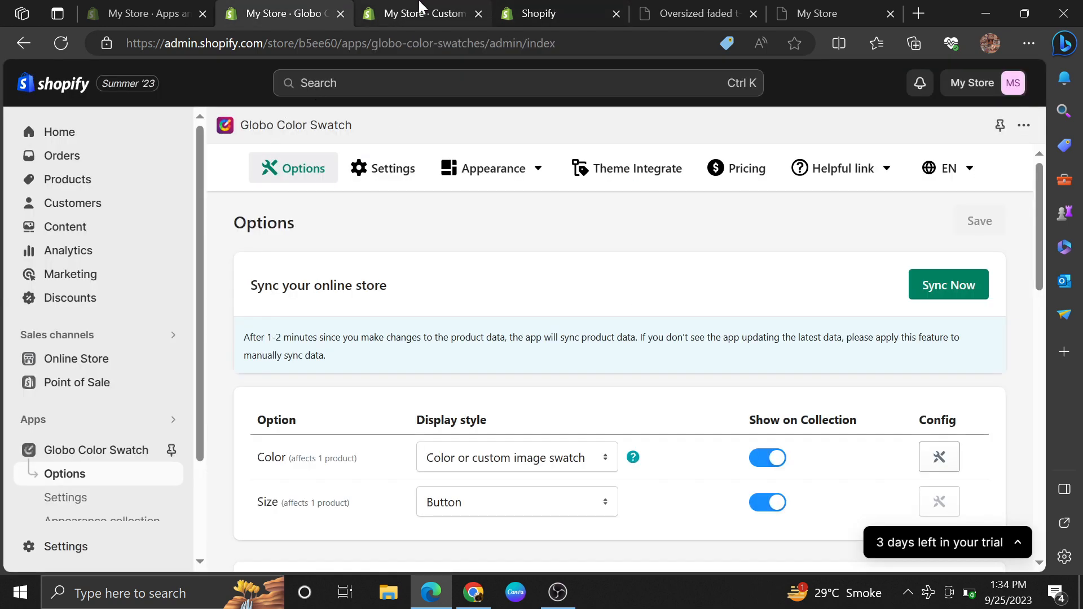
Close the apps and sales channels settings and open the online store in a new browser tab.
left_click(144, 12)
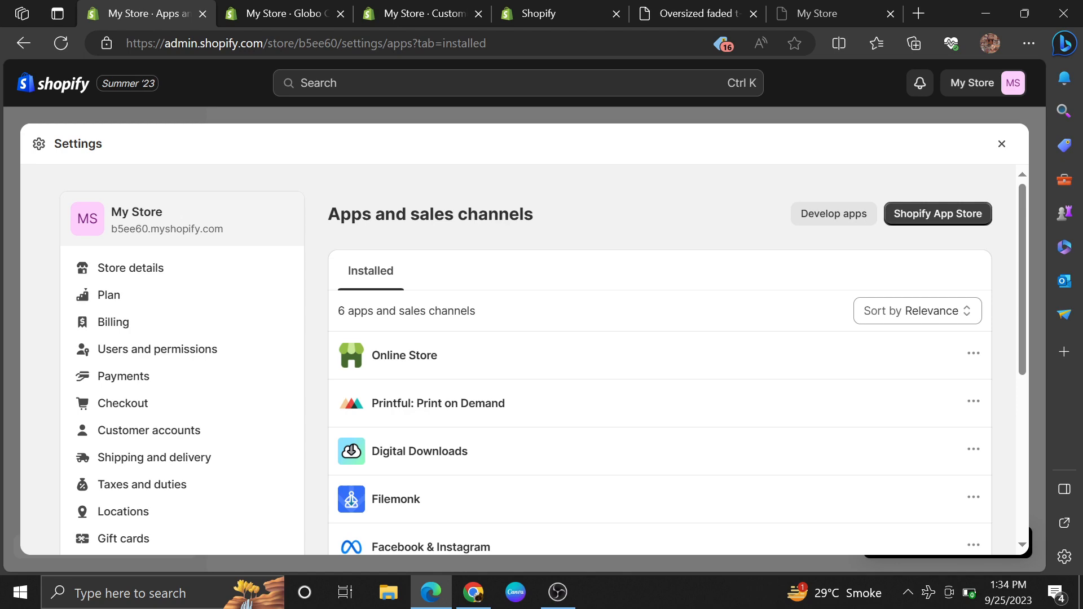
left_click(1002, 144)
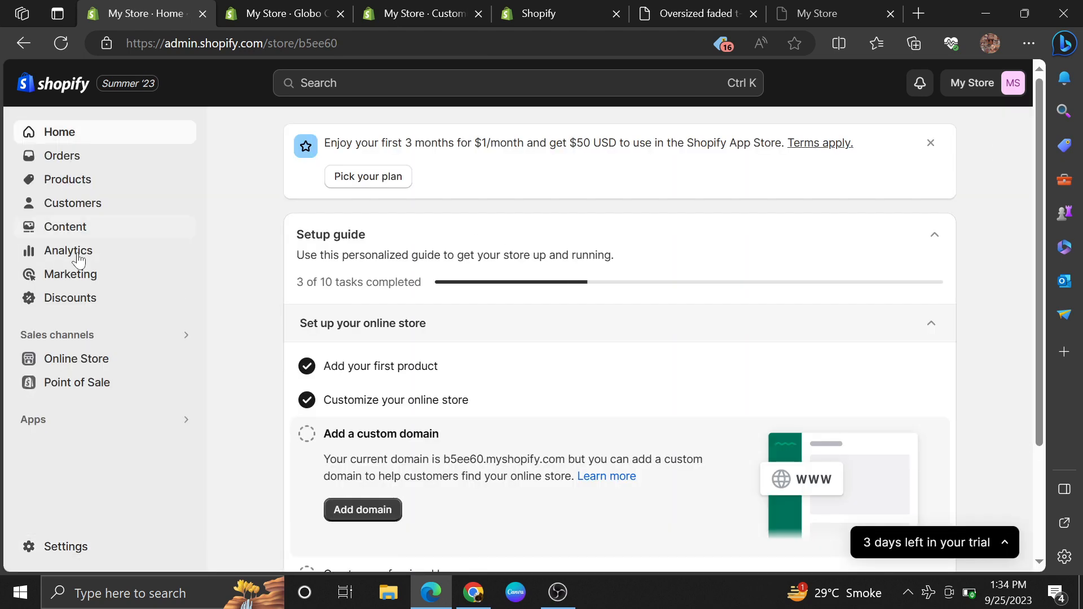
right_click(188, 363)
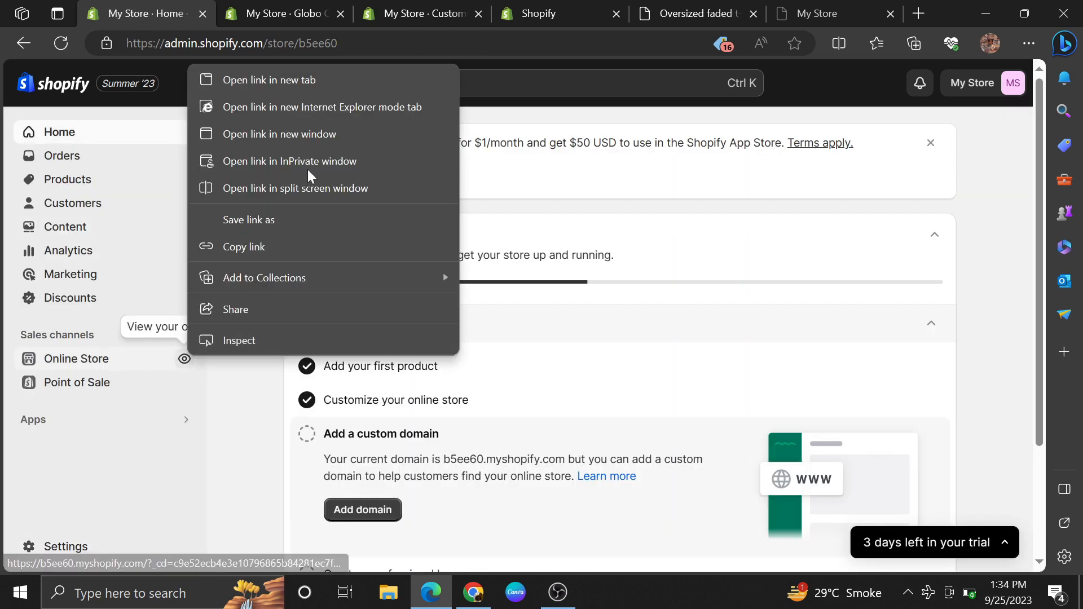
left_click(302, 80)
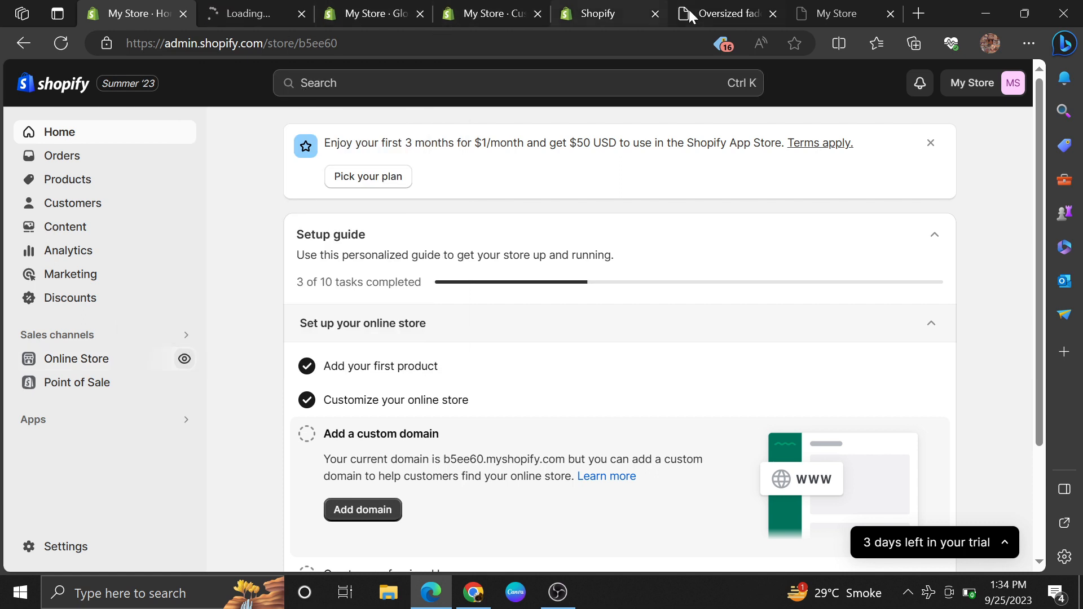
Close the leftover Shopify, old Oversized faded t-shirt and old My Store browser tabs.
left_click(654, 14)
left_click(655, 15)
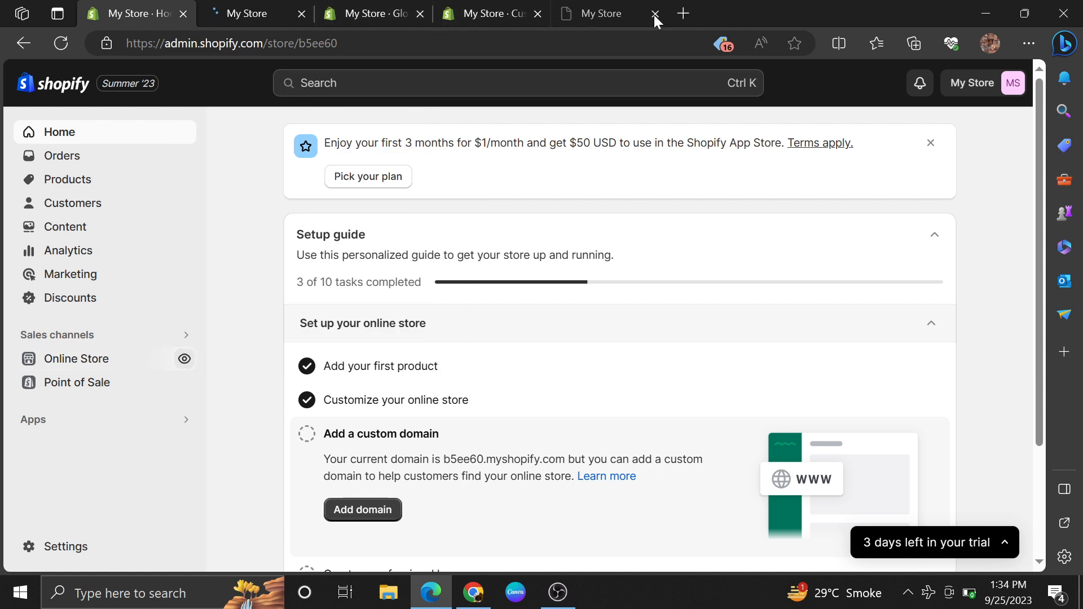
left_click(651, 15)
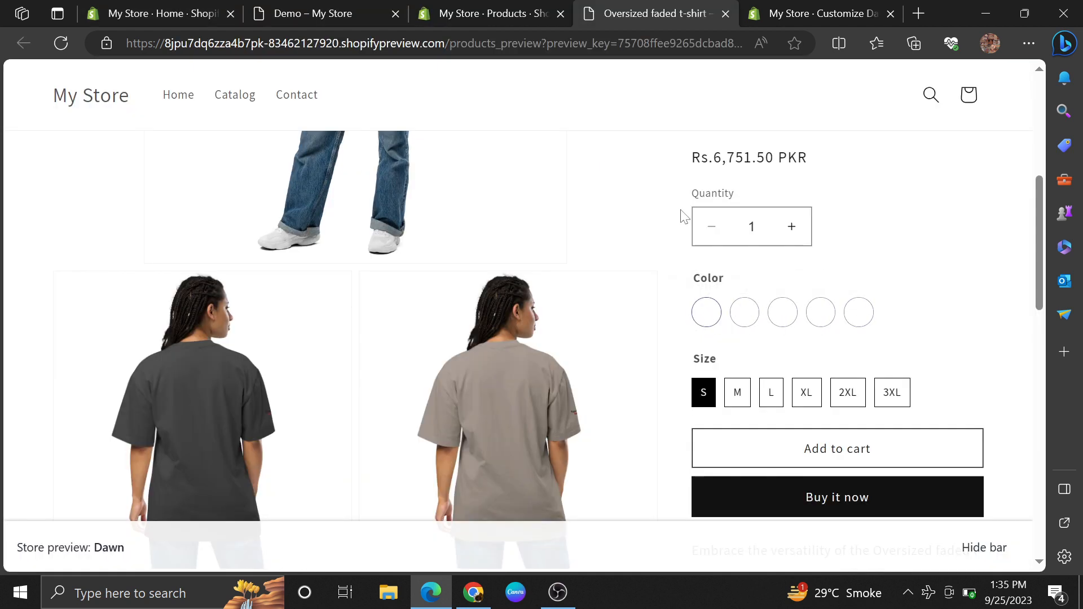
Check the Demo storefront page, theme editor and Products list, and take the storefront back to its home page.
left_click(473, 5)
left_click(317, 5)
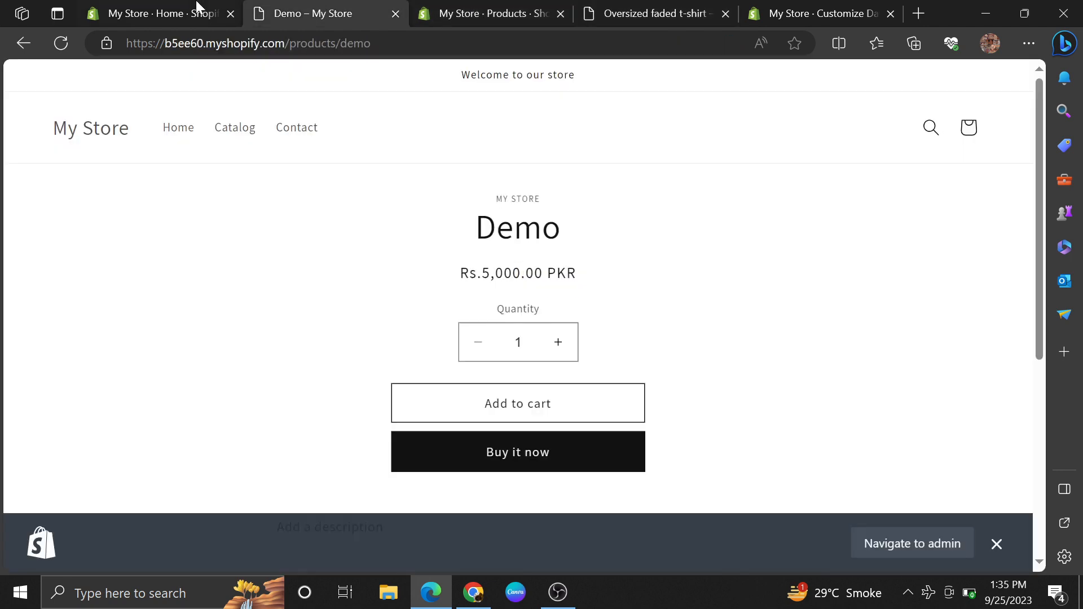
left_click(181, 9)
left_click(826, 12)
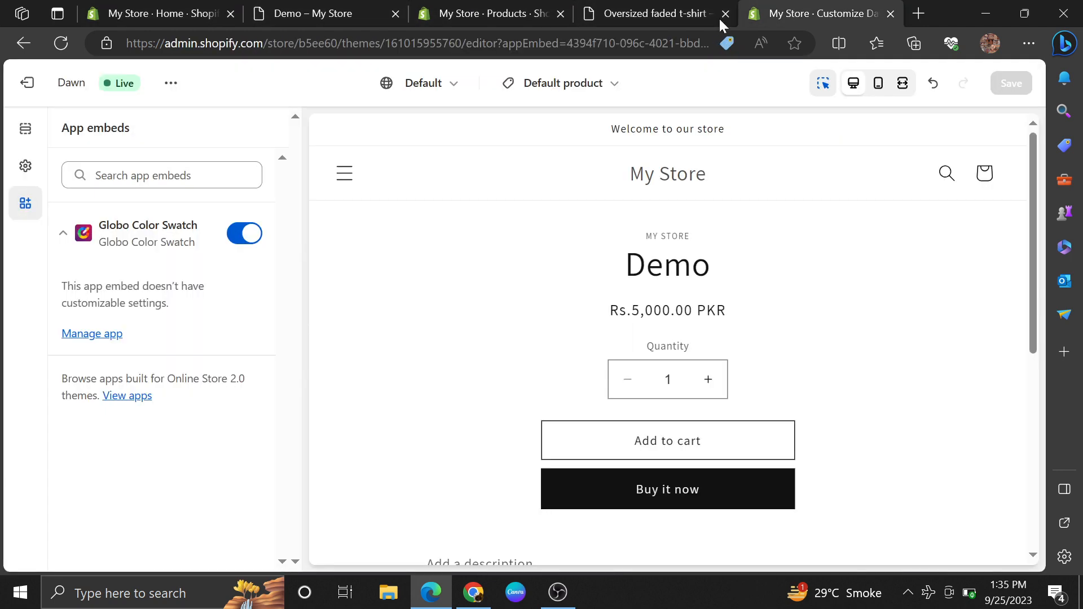
left_click(633, 5)
left_click(481, 8)
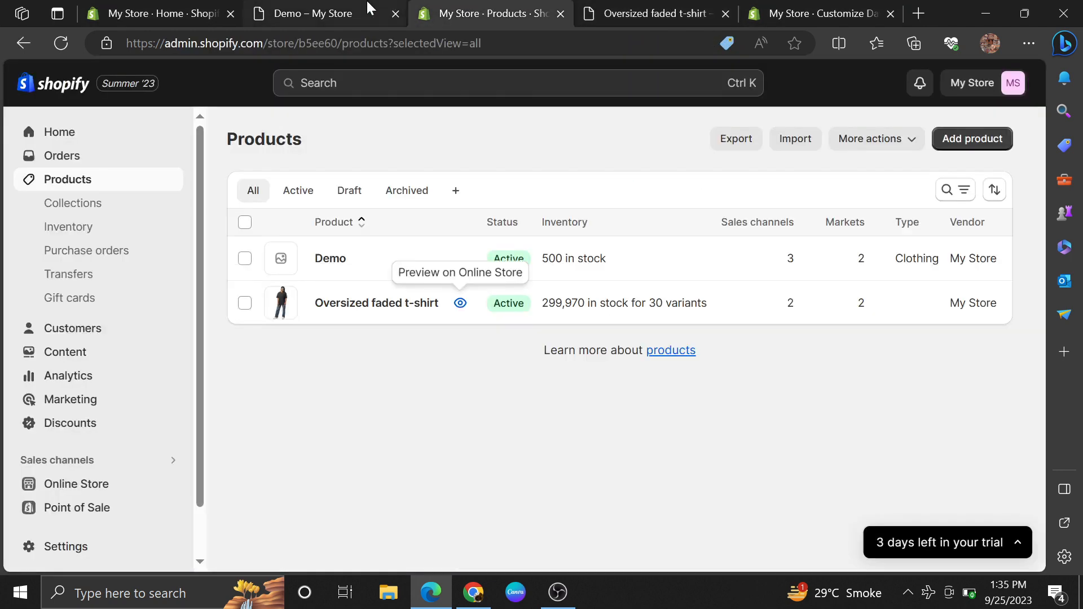
left_click(360, 6)
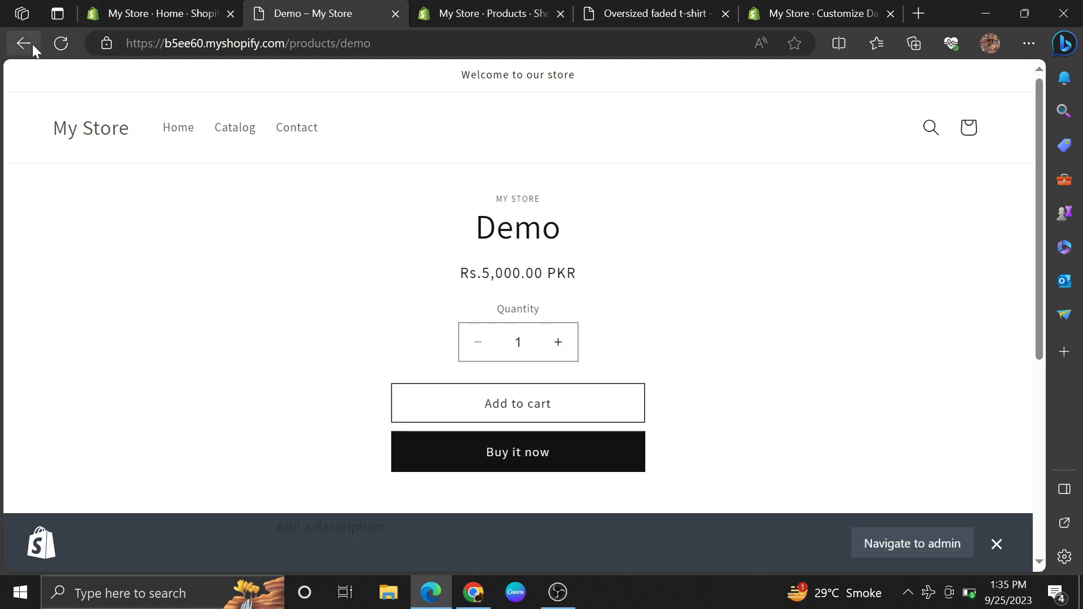
left_click(489, 8)
left_click(324, 6)
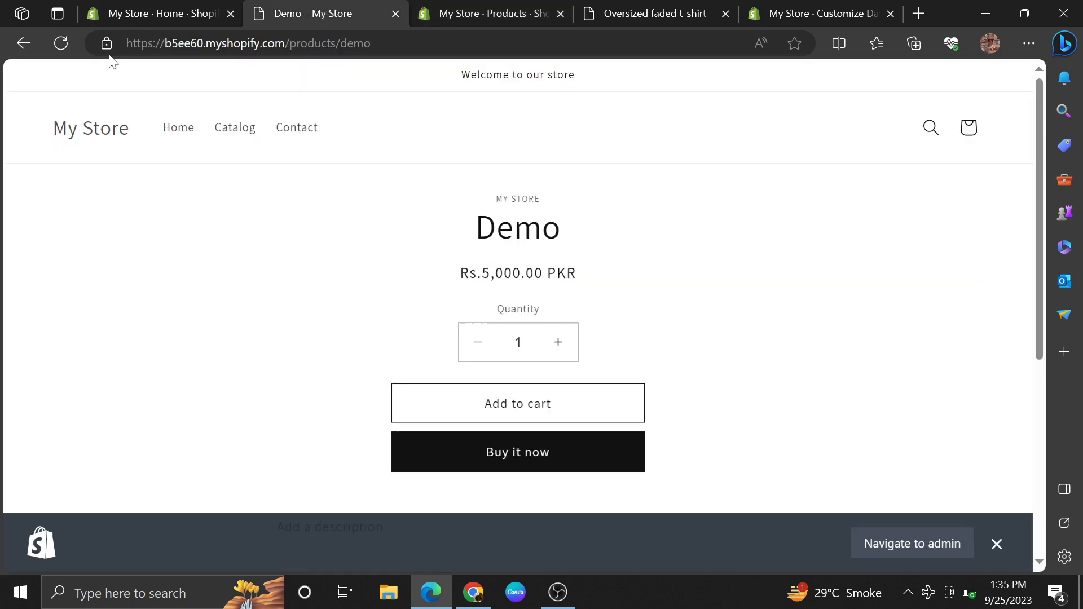
left_click(23, 45)
left_click(23, 45)
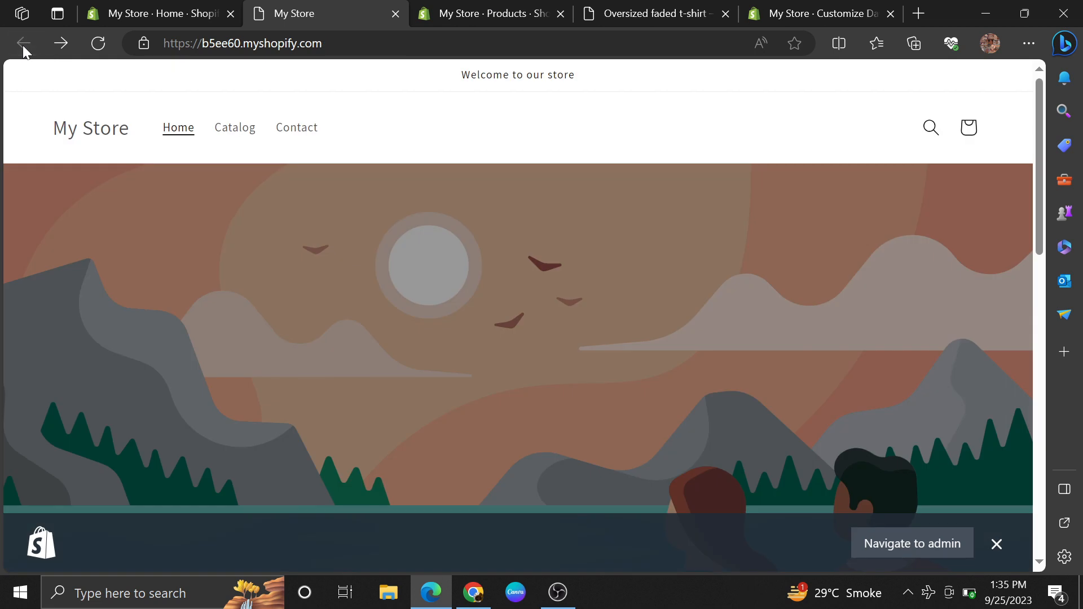
Open Globo Color Swatch from the installed apps in the store admin and start syncing the online store data.
left_click(438, 9)
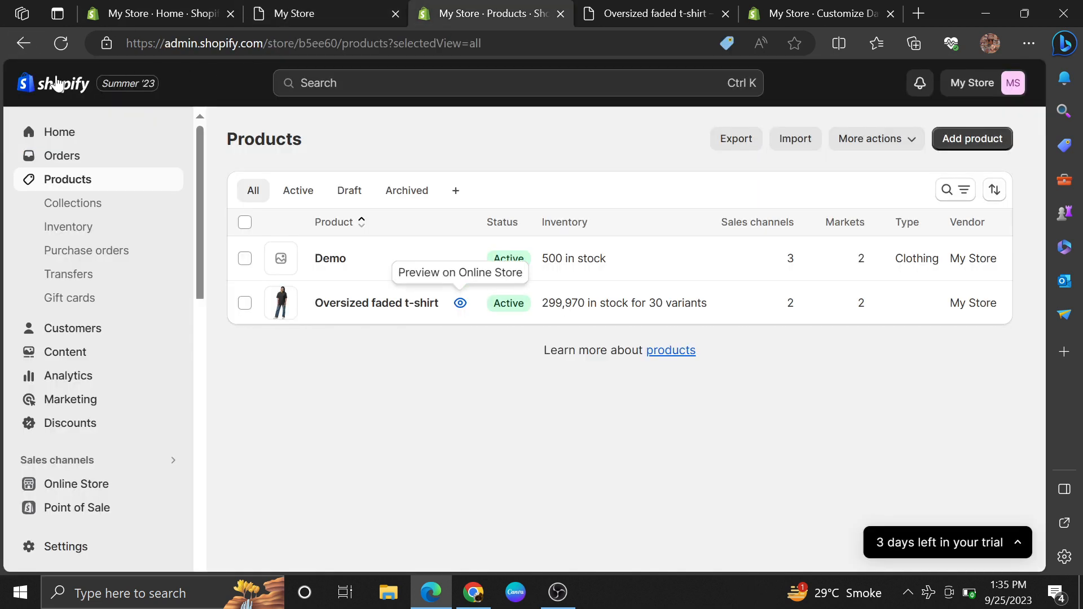
scroll(25, 516, "down", 1)
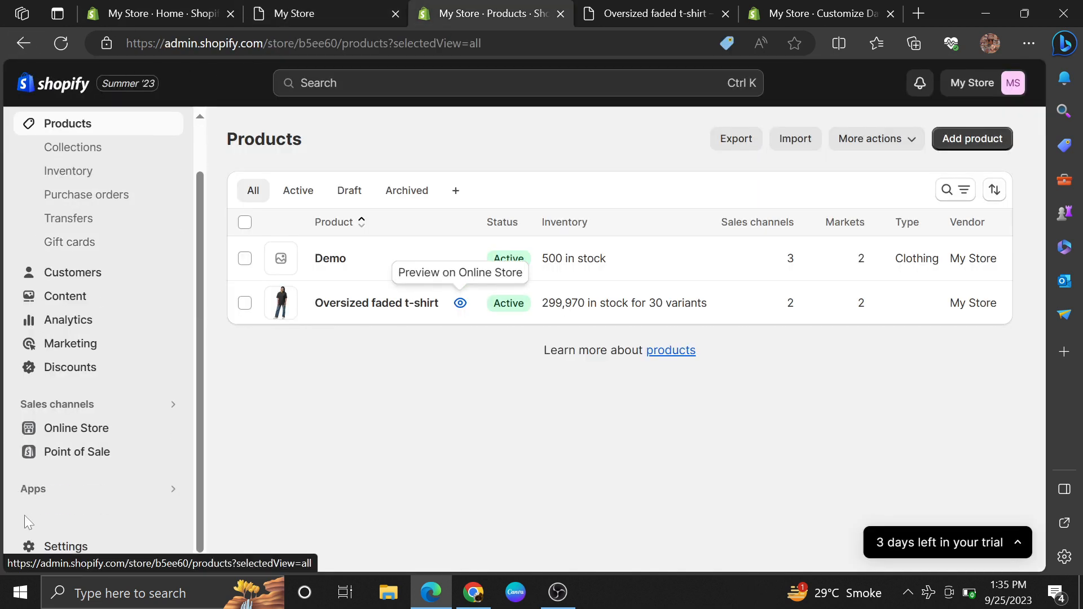
left_click(84, 489)
left_click(275, 7)
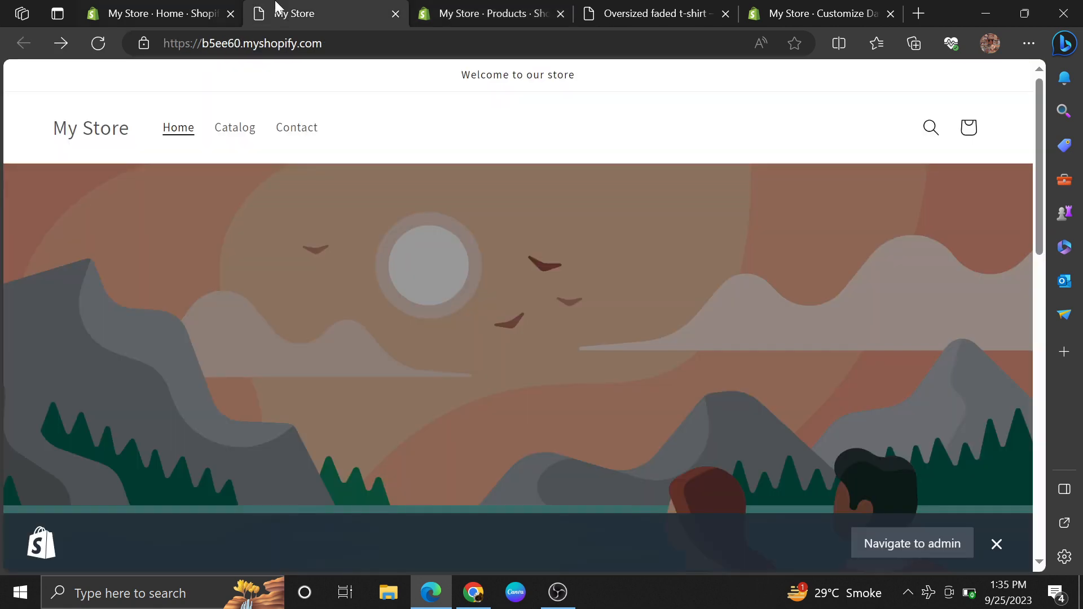
left_click(487, 12)
scroll(18, 521, "down", 1)
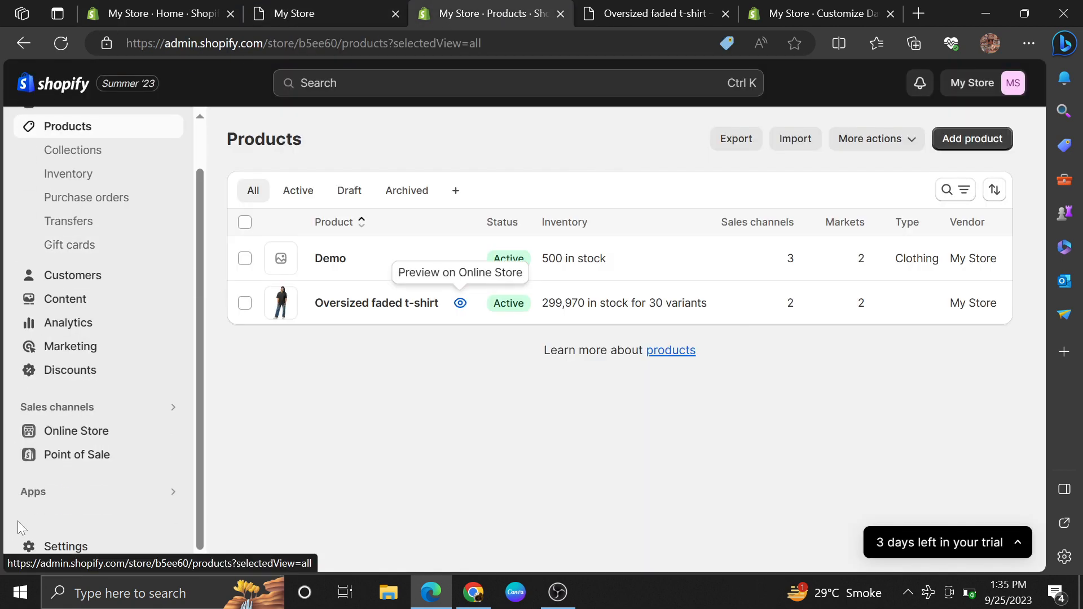
left_click(83, 488)
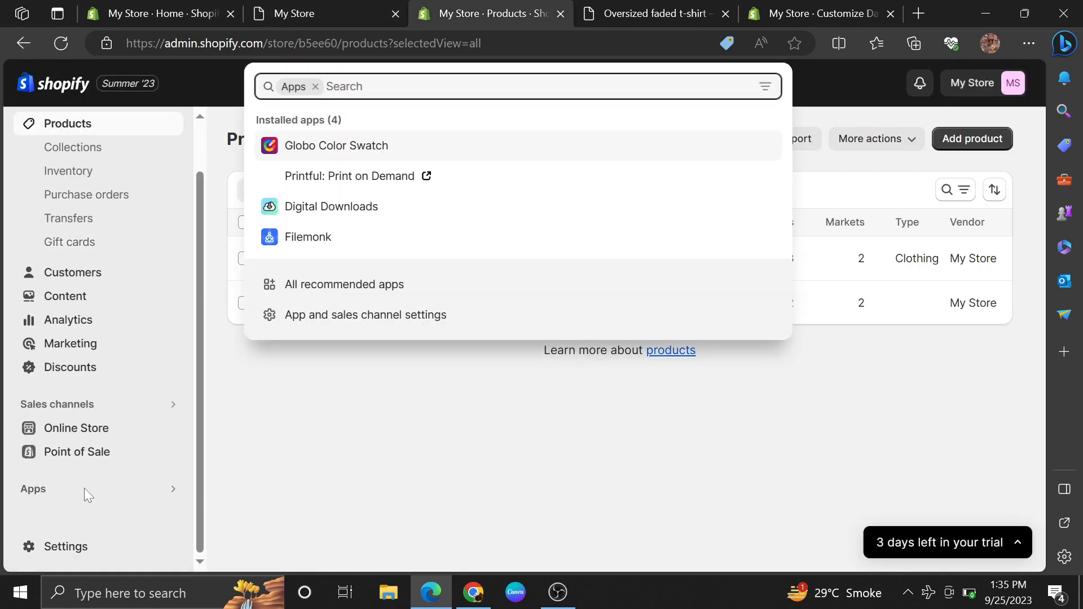
left_click(401, 149)
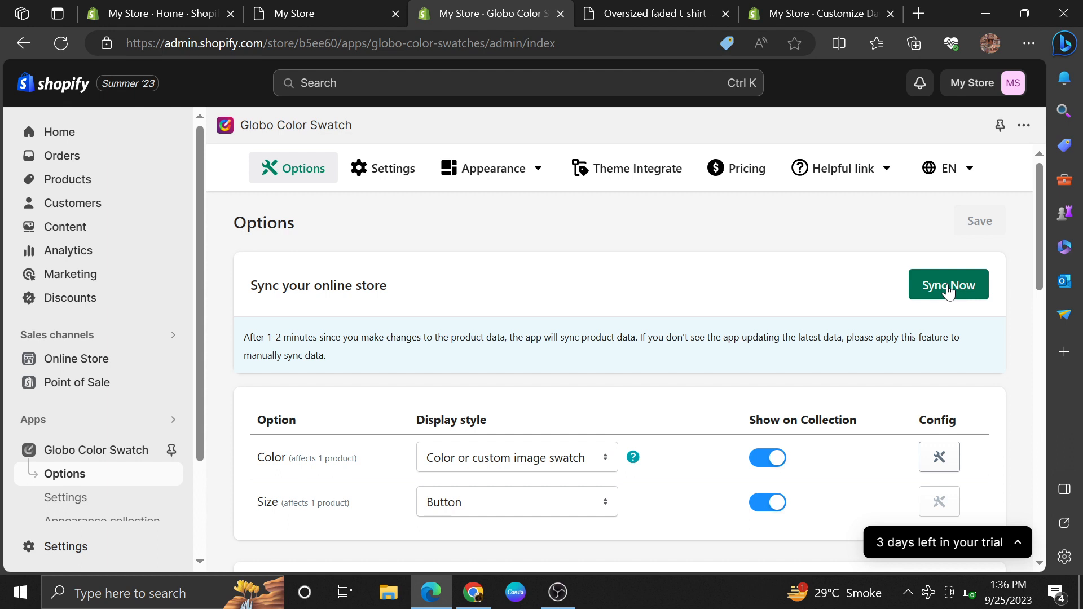
left_click(948, 288)
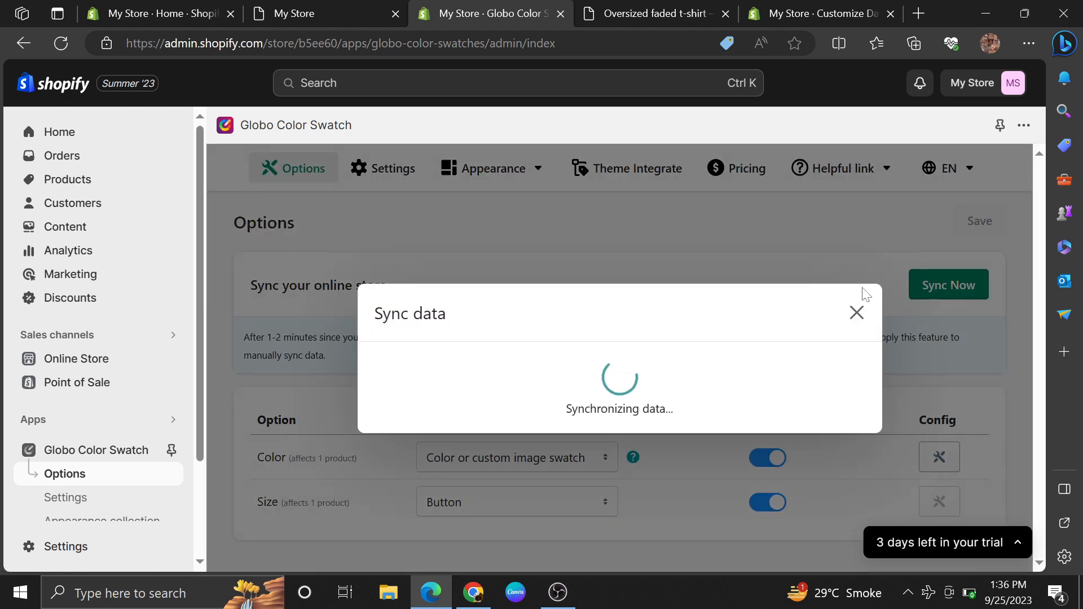